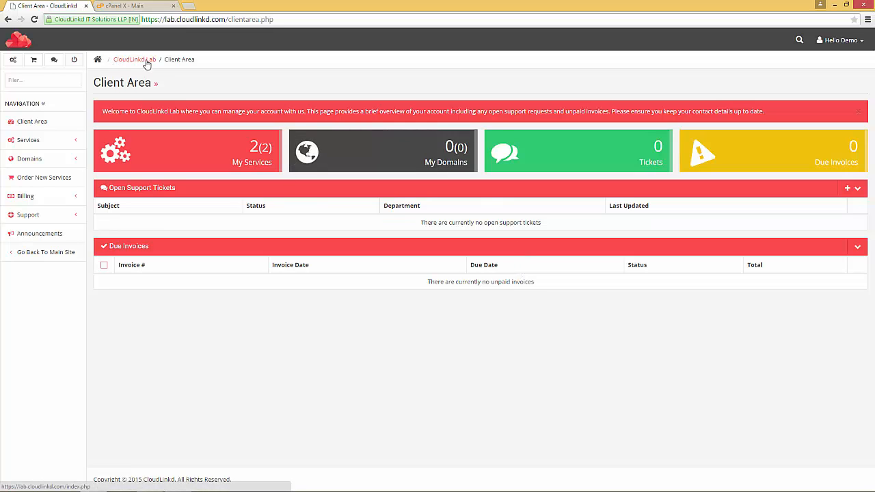
Step: Glance at the cPanel tab, then return to the CloudLinkd client area dashboard
{"action": "left_click", "coordinate": [152, 7]}
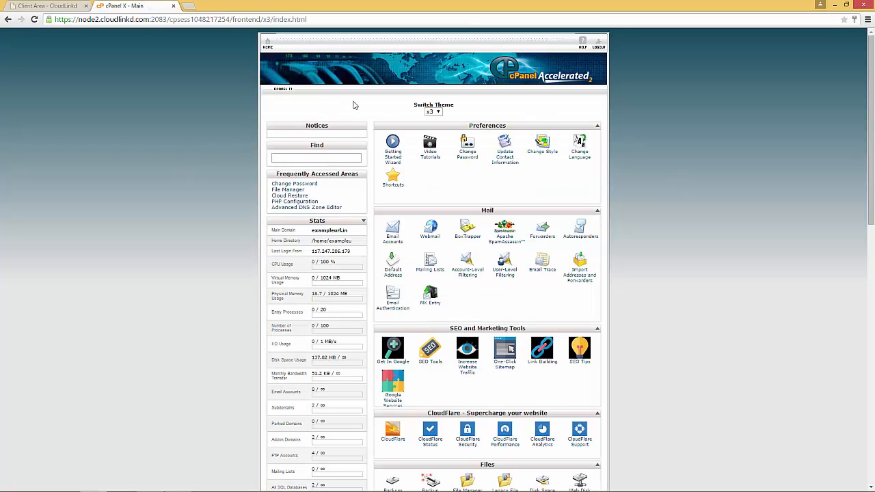
{"action": "left_click", "coordinate": [39, 5]}
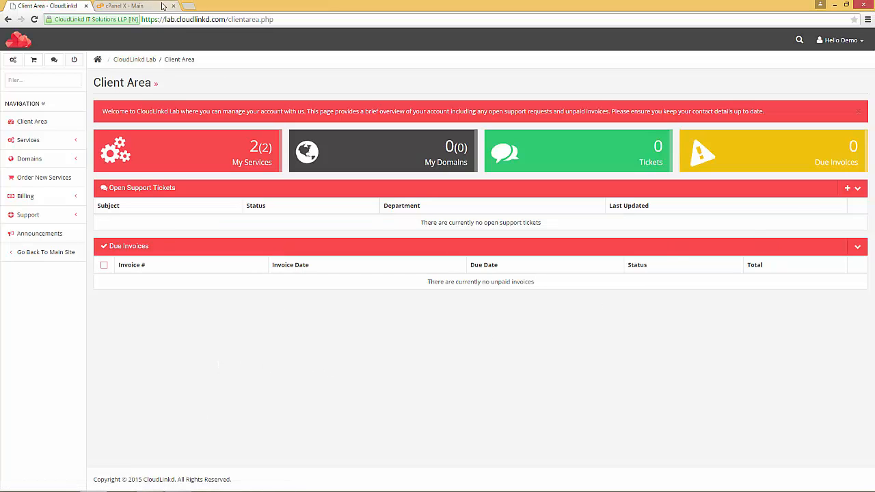
{"action": "left_click_drag", "start_coordinate": [166, 20], "coordinate": [226, 19]}
{"action": "left_click", "coordinate": [401, 70]}
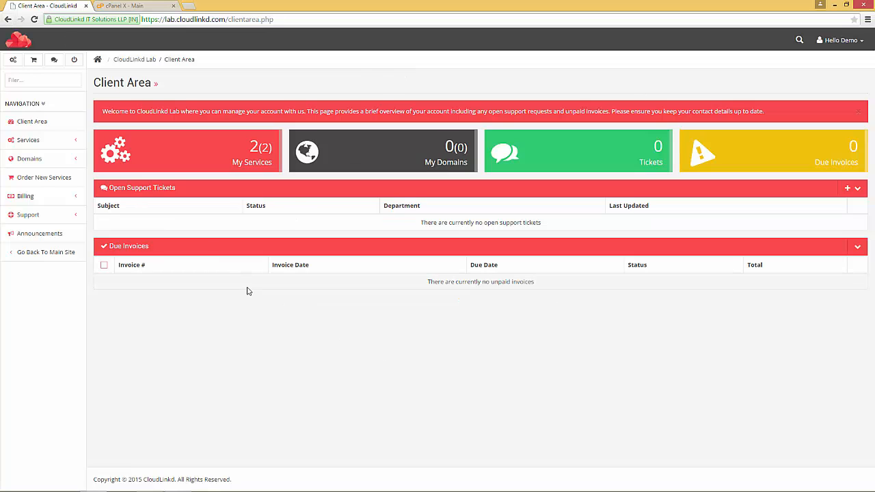
Step: Open My Services > Web Hosting - Developer and go to its FTP Accounts under Manage Account
{"action": "left_click", "coordinate": [218, 160]}
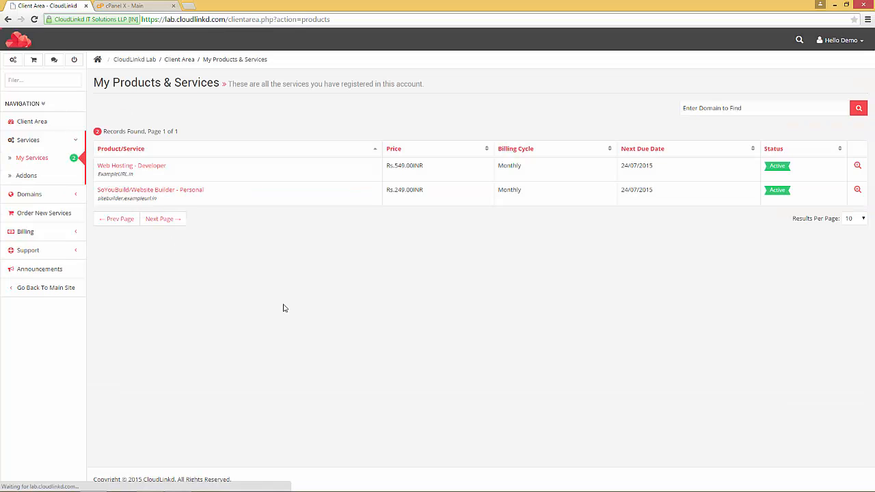
{"action": "left_click", "coordinate": [137, 167]}
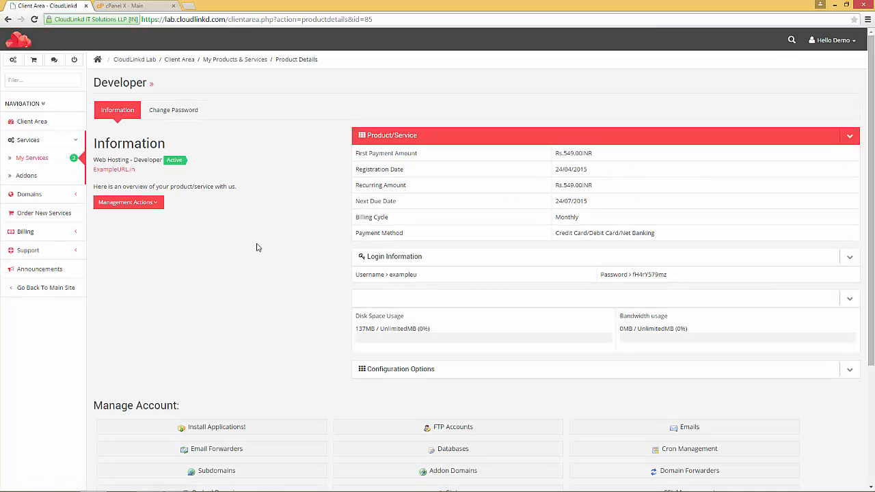
{"action": "left_click_drag", "start_coordinate": [277, 60], "coordinate": [323, 62]}
{"action": "left_click", "coordinate": [293, 180]}
{"action": "scroll", "coordinate": [304, 187], "scroll_direction": "down", "scroll_amount": 3}
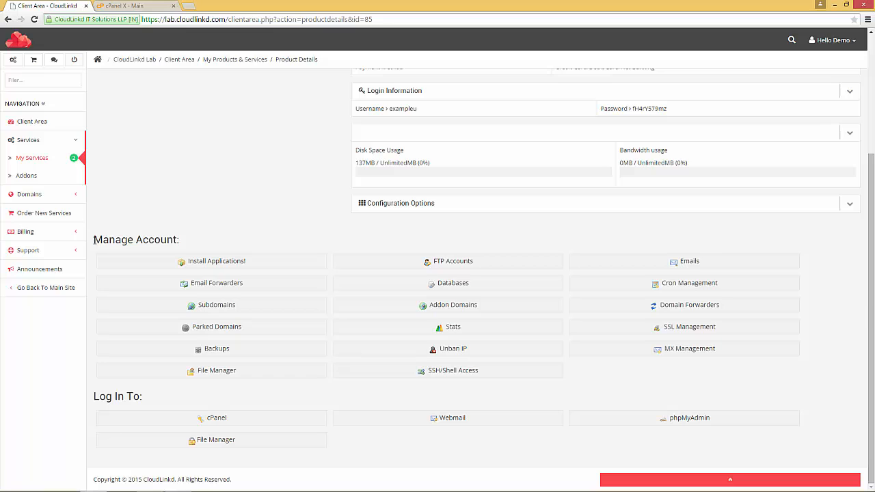
{"action": "left_click_drag", "start_coordinate": [94, 240], "coordinate": [185, 239]}
{"action": "left_click", "coordinate": [407, 239]}
{"action": "left_click", "coordinate": [443, 265]}
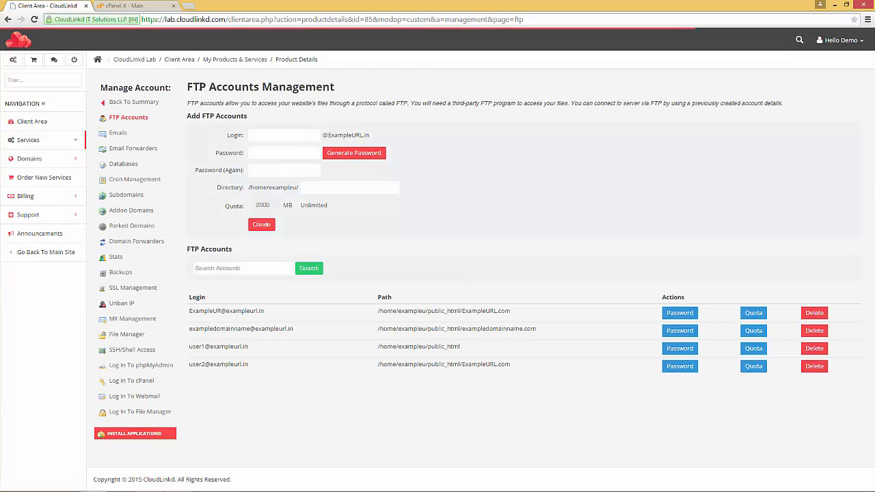
{"action": "left_click_drag", "start_coordinate": [184, 88], "coordinate": [341, 91]}
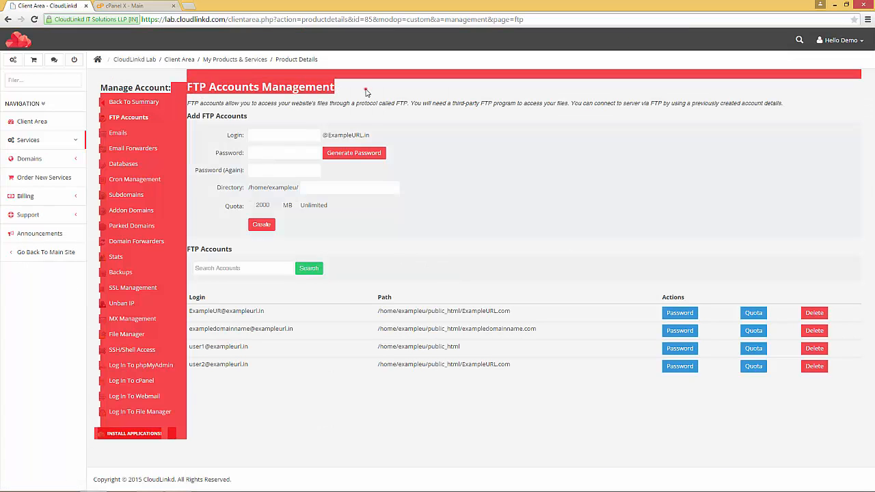
{"action": "left_click", "coordinate": [366, 91]}
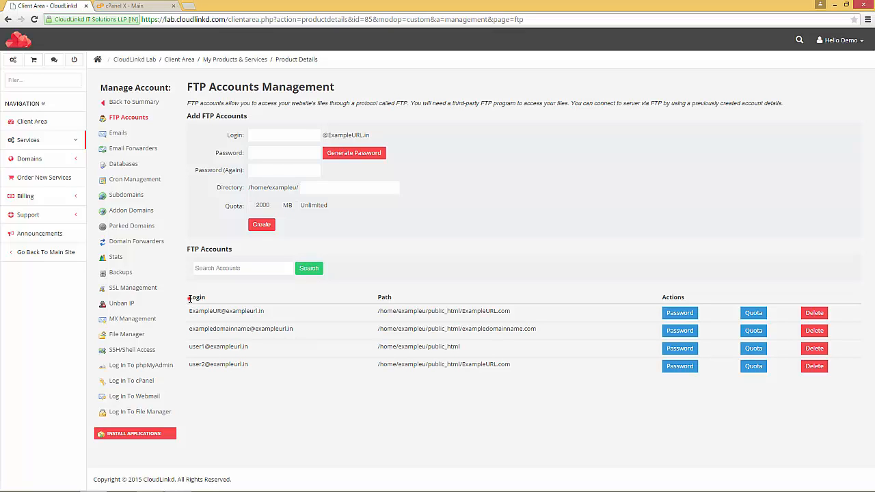
{"action": "left_click_drag", "start_coordinate": [188, 298], "coordinate": [206, 298]}
{"action": "left_click", "coordinate": [385, 394]}
{"action": "left_click_drag", "start_coordinate": [190, 311], "coordinate": [272, 311]}
{"action": "left_click", "coordinate": [209, 323]}
{"action": "left_click", "coordinate": [190, 311]}
{"action": "left_click_drag", "start_coordinate": [190, 311], "coordinate": [267, 311]}
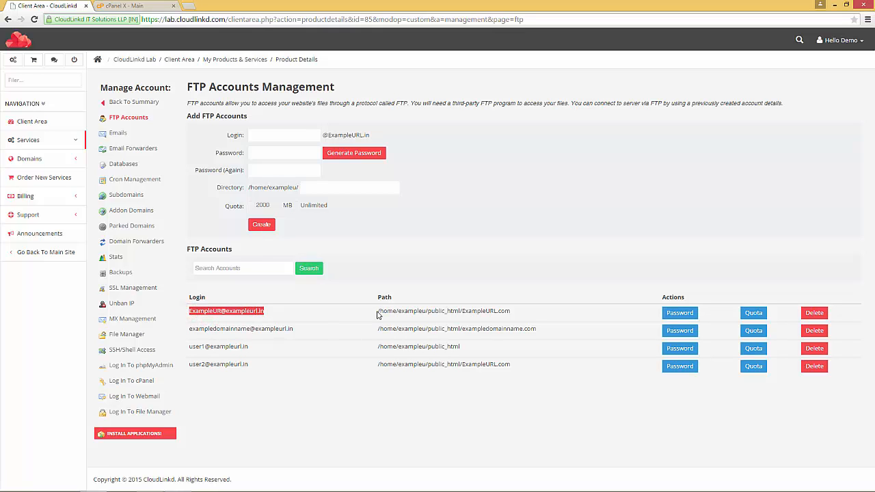
{"action": "left_click_drag", "start_coordinate": [376, 311], "coordinate": [511, 311]}
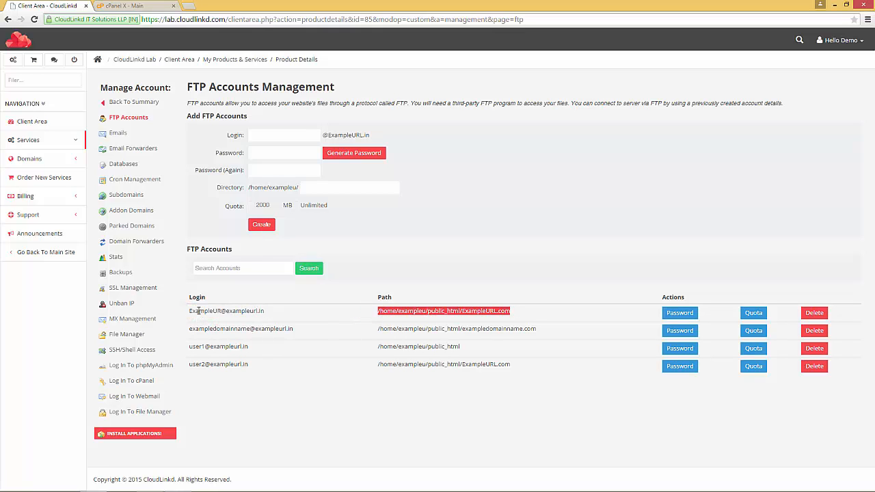
{"action": "left_click", "coordinate": [470, 419]}
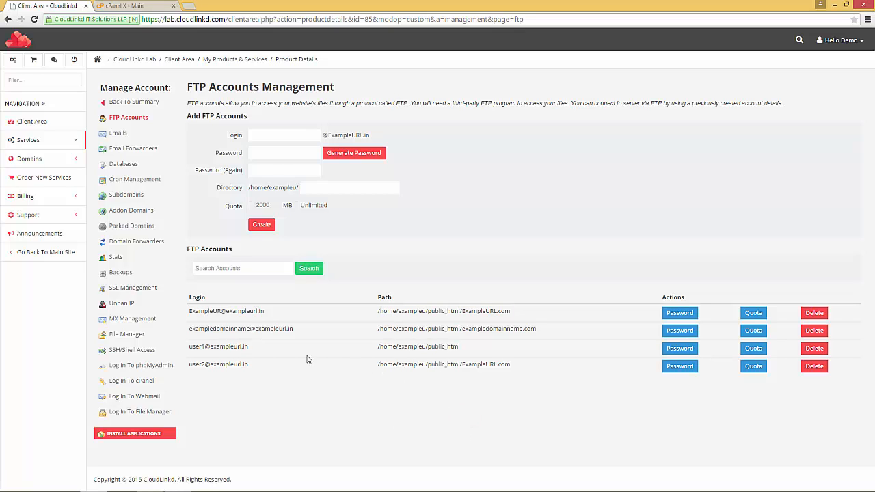
{"action": "left_click_drag", "start_coordinate": [189, 346], "coordinate": [217, 347]}
{"action": "left_click_drag", "start_coordinate": [460, 347], "coordinate": [380, 347]}
{"action": "left_click", "coordinate": [193, 348]}
{"action": "triple_click", "coordinate": [187, 347]}
{"action": "left_click", "coordinate": [277, 360]}
{"action": "left_click_drag", "start_coordinate": [463, 312], "coordinate": [516, 319]}
{"action": "left_click_drag", "start_coordinate": [190, 311], "coordinate": [220, 311]}
Step: Set the new account's directory to public_html, removing the Exampleurl.com suffix
{"action": "left_click", "coordinate": [310, 186]}
{"action": "type", "text": "public_html/Exampleurl"}
{"action": "type", "text": ".com"}
{"action": "left_click", "coordinate": [257, 135]}
{"action": "left_click_drag", "start_coordinate": [380, 187], "coordinate": [335, 188]}
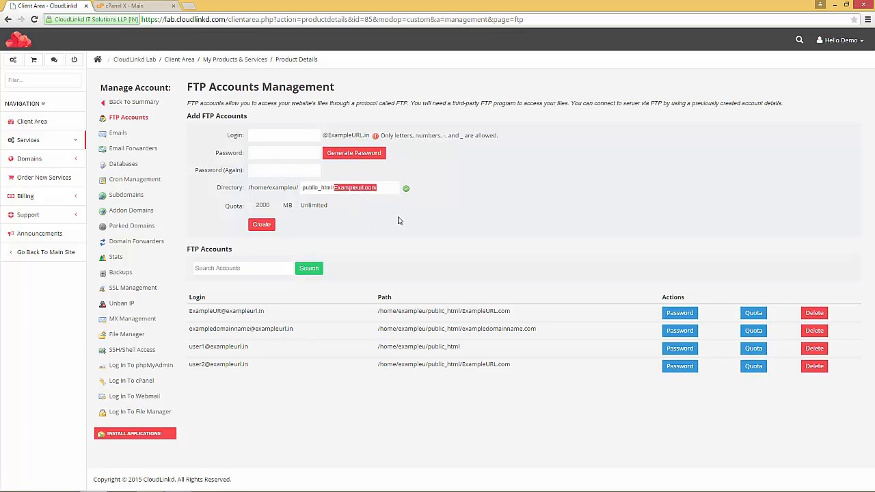
{"action": "left_click_drag", "start_coordinate": [385, 189], "coordinate": [336, 183]}
{"action": "key", "text": "BackSpace"}
Step: Enter login user3 and the account password
{"action": "left_click", "coordinate": [266, 136]}
{"action": "type", "text": "us"}
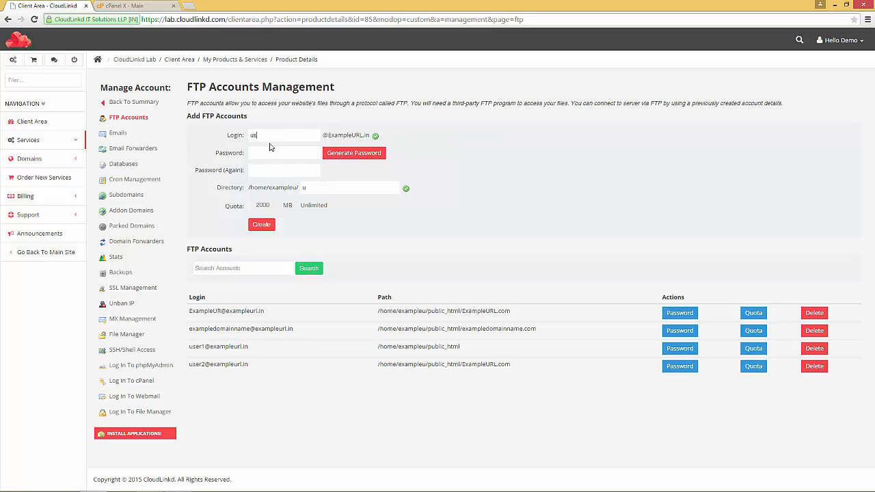
{"action": "type", "text": "er3"}
{"action": "left_click", "coordinate": [278, 154]}
{"action": "type", "text": "a"}
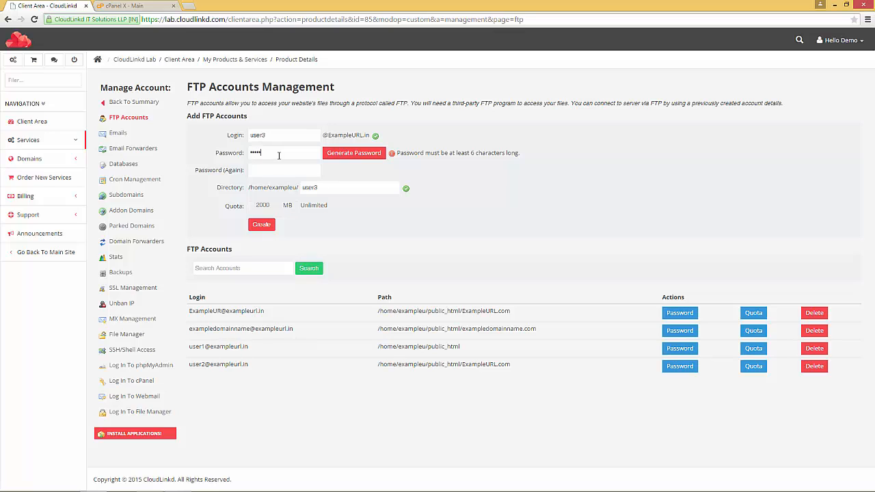
{"action": "type", "text": "aa"}
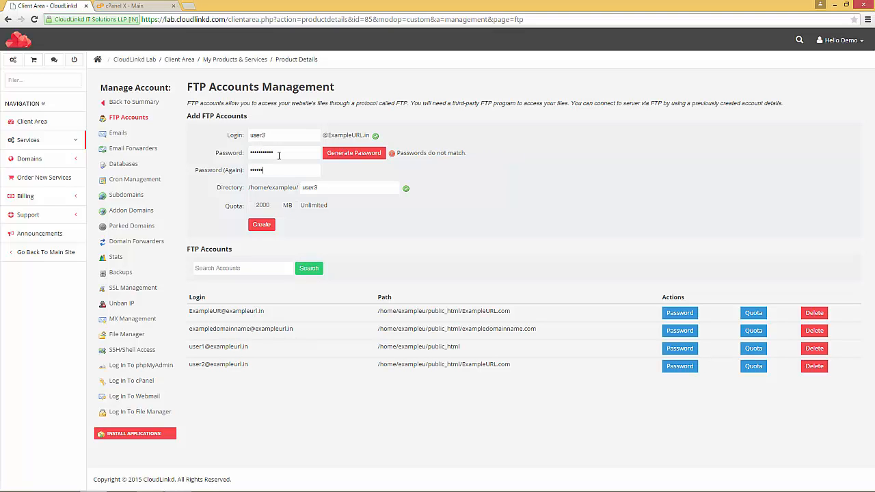
{"action": "type", "text": "••••••••••"}
Step: Change the directory from user3 back to public_html and tick Unlimited quota
{"action": "double_click", "coordinate": [331, 186]}
{"action": "double_click", "coordinate": [253, 134]}
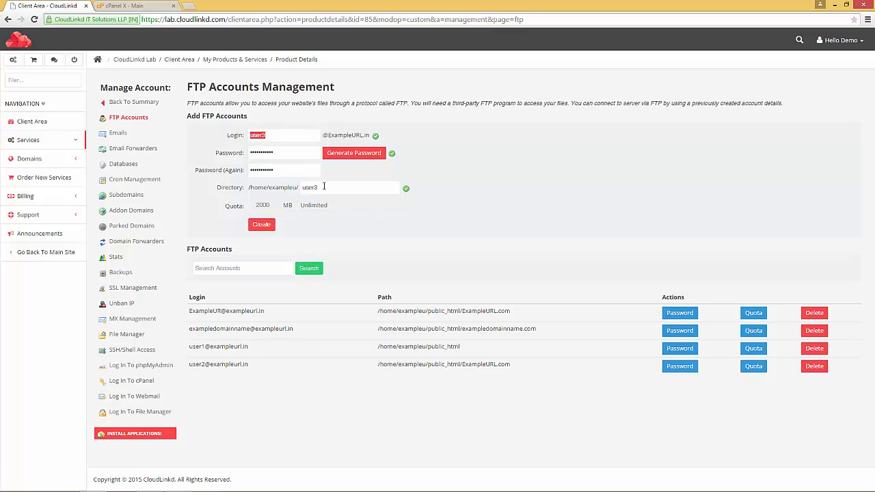
{"action": "double_click", "coordinate": [322, 189]}
{"action": "type", "text": "public_html"}
{"action": "double_click", "coordinate": [258, 135]}
{"action": "left_click", "coordinate": [340, 191]}
{"action": "left_click_drag", "start_coordinate": [338, 191], "coordinate": [302, 187]}
{"action": "type", "text": "p"}
{"action": "left_click", "coordinate": [296, 206]}
Step: Create user3 and check its login and /home/exampleu/public_html path in the list
{"action": "left_click", "coordinate": [260, 225]}
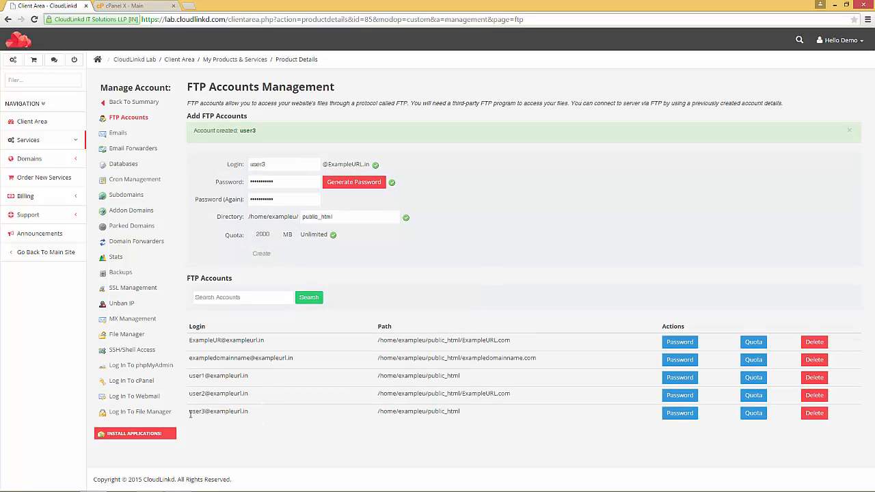
{"action": "left_click_drag", "start_coordinate": [189, 411], "coordinate": [252, 413]}
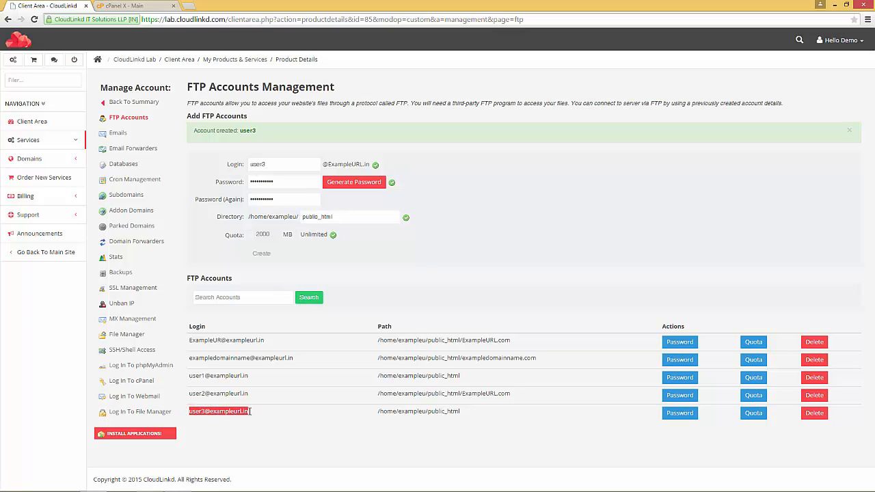
{"action": "left_click", "coordinate": [378, 413]}
{"action": "left_click_drag", "start_coordinate": [457, 417], "coordinate": [466, 415]}
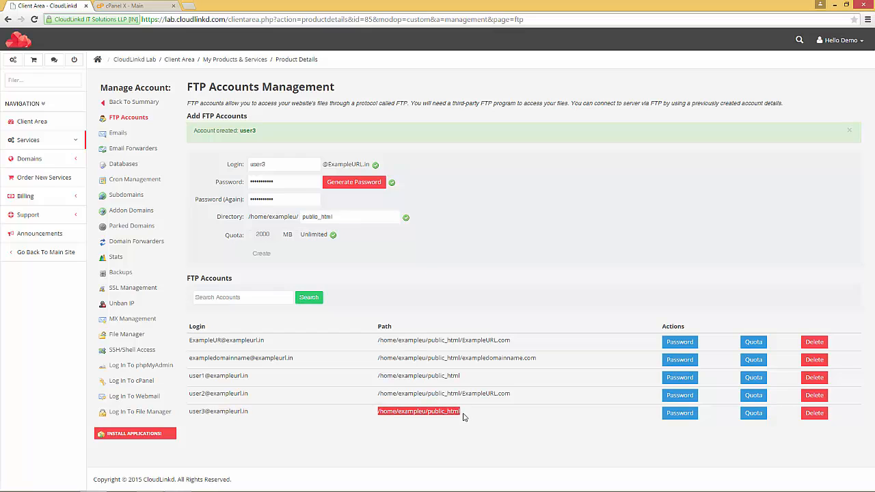
{"action": "left_click", "coordinate": [461, 412]}
{"action": "double_click", "coordinate": [458, 412]}
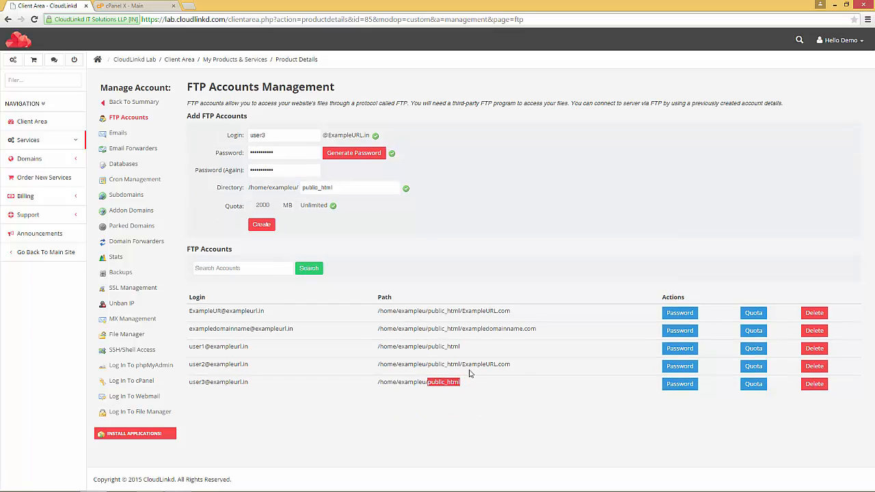
{"action": "left_click", "coordinate": [399, 405]}
Step: Copy user3's full login from the FTP Accounts table
{"action": "left_click", "coordinate": [189, 383]}
{"action": "left_click_drag", "start_coordinate": [226, 385], "coordinate": [249, 383]}
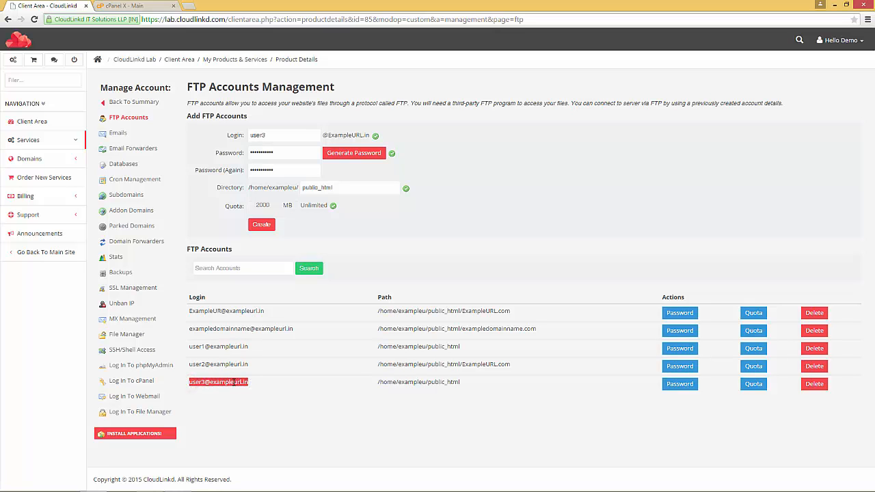
{"action": "right_click", "coordinate": [228, 380]}
{"action": "left_click", "coordinate": [252, 389]}
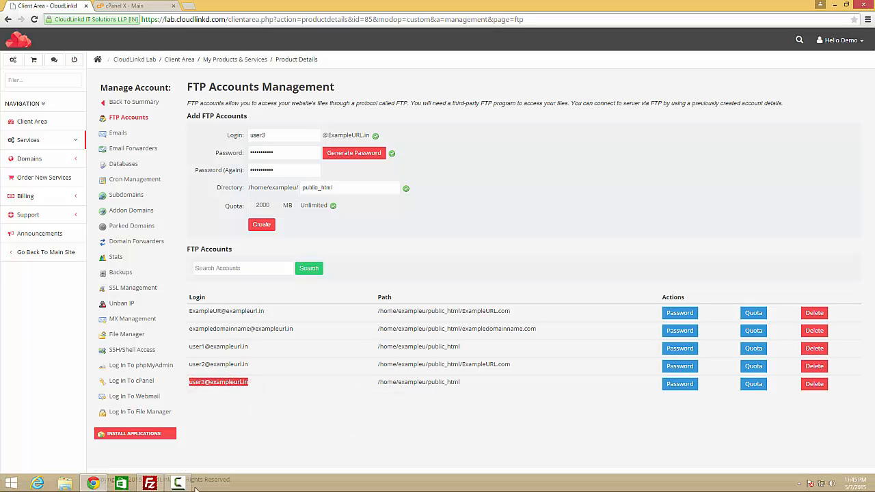
Step: Set FileZilla's Host to ftp://exampleurl.in, checking the domain against the copied login
{"action": "left_click", "coordinate": [150, 483]}
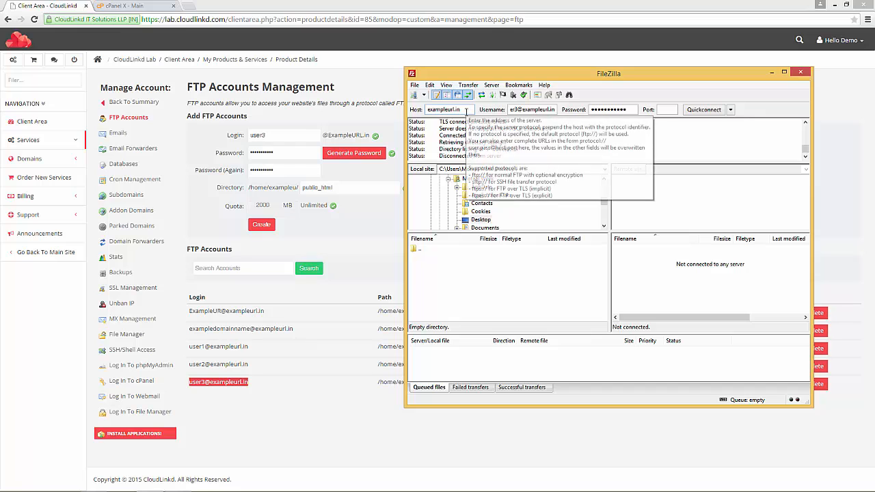
{"action": "left_click", "coordinate": [427, 109]}
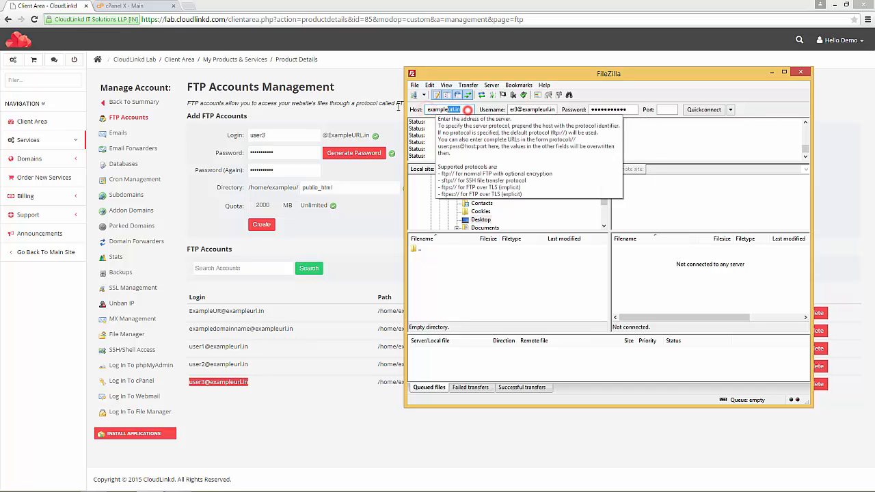
{"action": "double_click", "coordinate": [426, 110]}
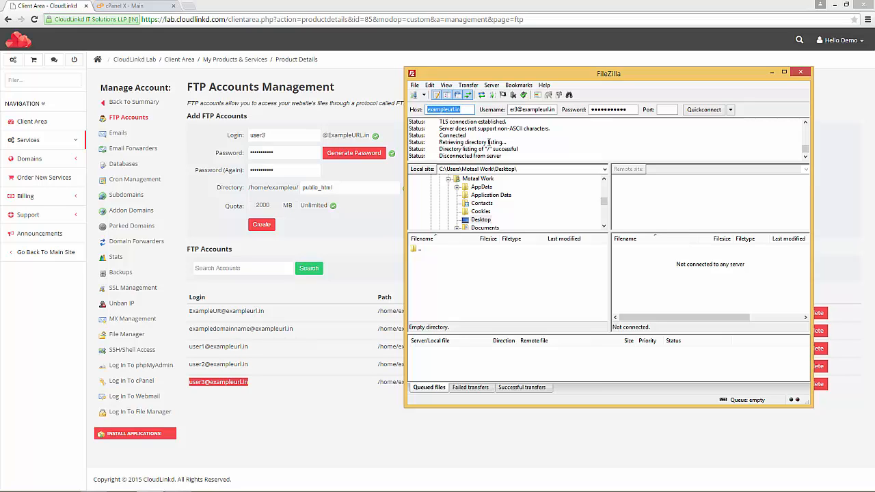
{"action": "type", "text": "ftp://"}
{"action": "left_click", "coordinate": [334, 138]}
{"action": "left_click_drag", "start_coordinate": [328, 135], "coordinate": [370, 136]}
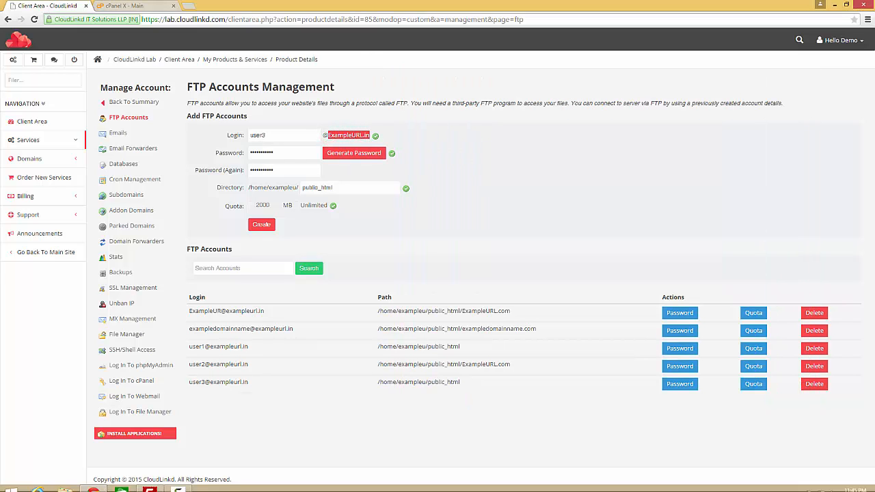
{"action": "left_click", "coordinate": [149, 486]}
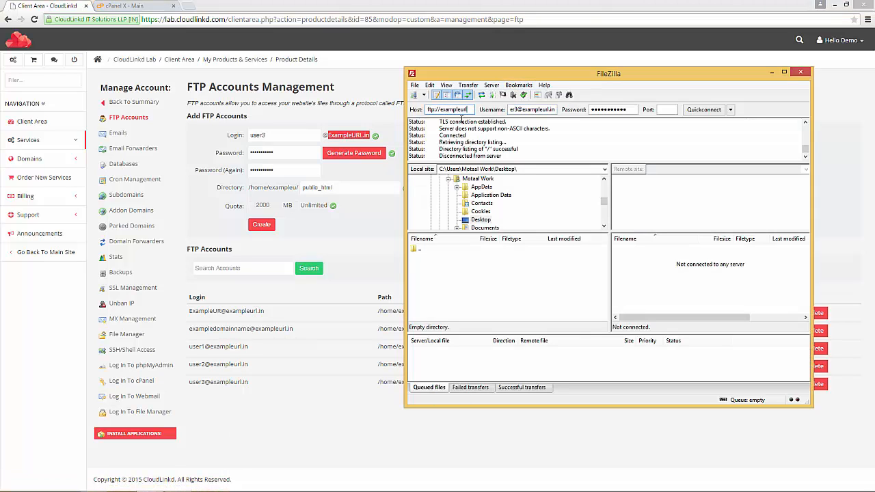
{"action": "type", "text": "in"}
Step: Confirm the Username matches user3's full login and retype the password
{"action": "left_click_drag", "start_coordinate": [555, 110], "coordinate": [504, 111]}
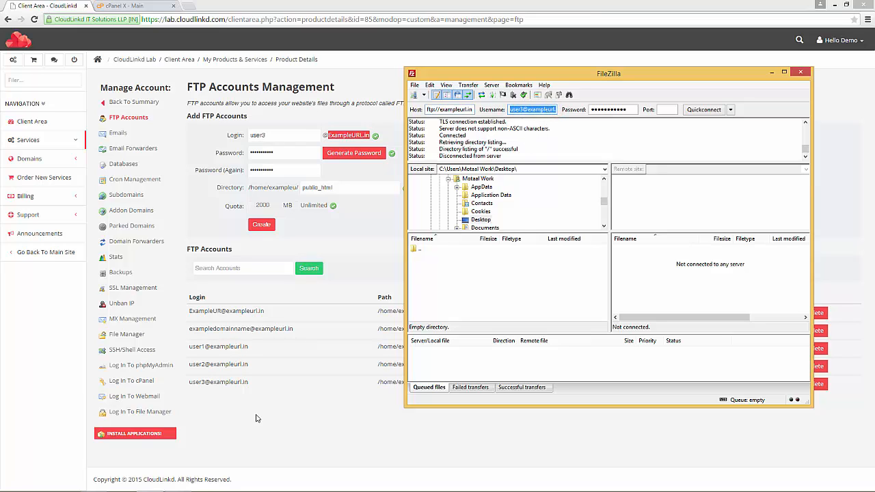
{"action": "left_click_drag", "start_coordinate": [183, 383], "coordinate": [250, 381]}
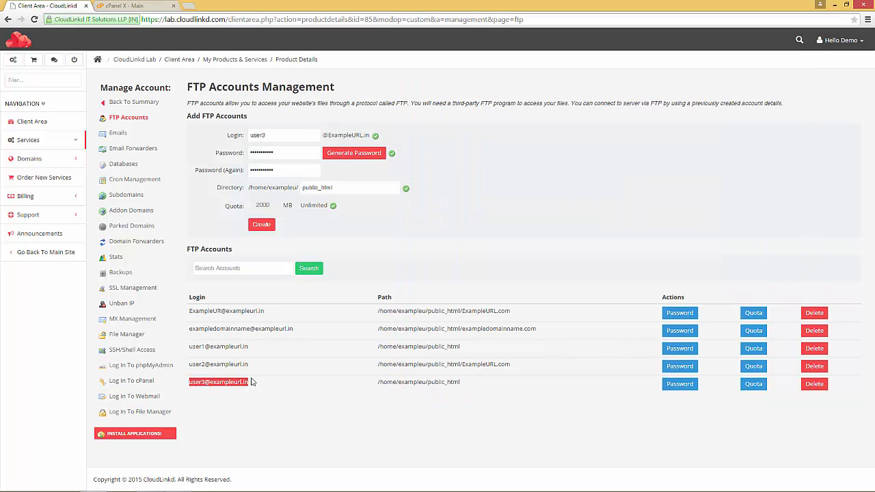
{"action": "left_click", "coordinate": [189, 383]}
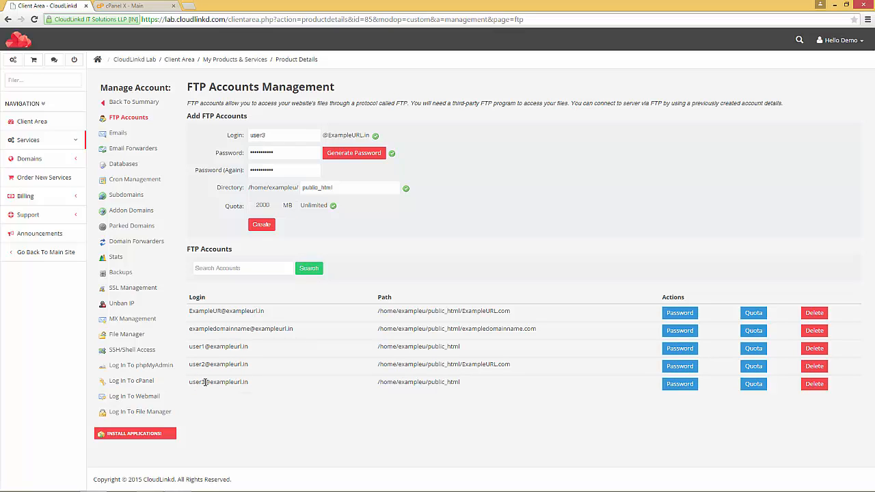
{"action": "left_click_drag", "start_coordinate": [212, 382], "coordinate": [247, 382]}
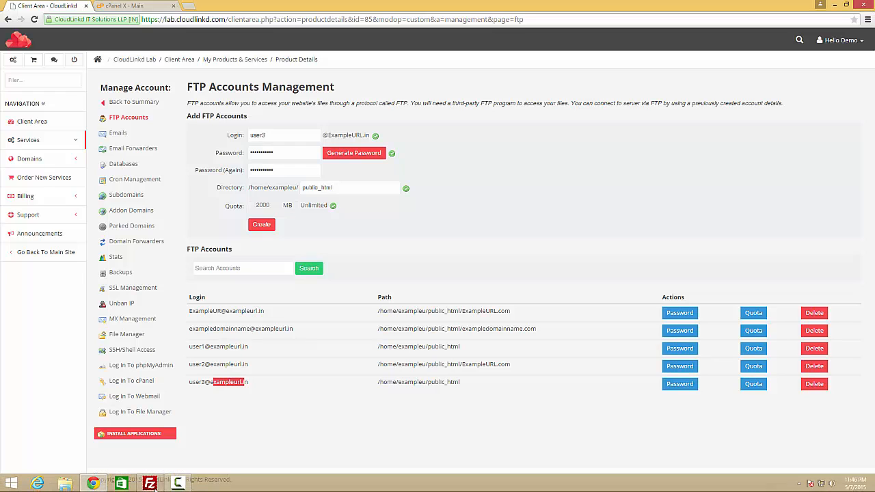
{"action": "left_click", "coordinate": [150, 483]}
{"action": "left_click", "coordinate": [546, 110]}
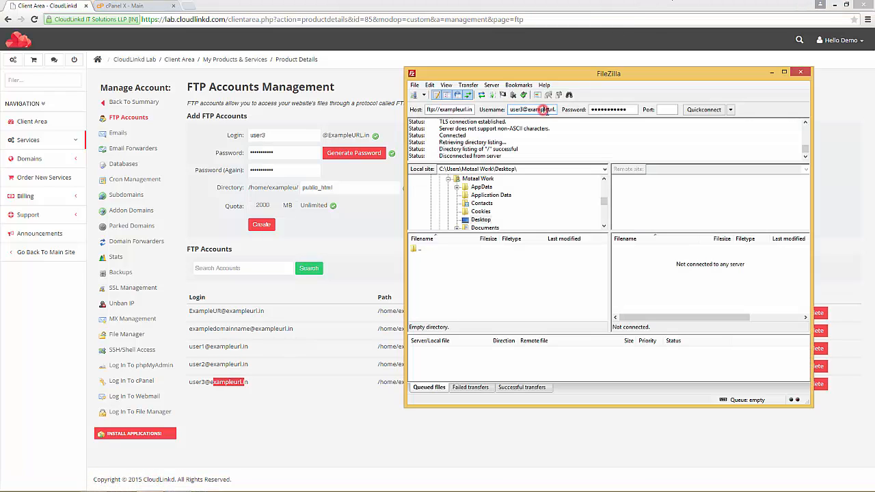
{"action": "left_click_drag", "start_coordinate": [511, 110], "coordinate": [555, 110]}
{"action": "left_click_drag", "start_coordinate": [631, 110], "coordinate": [550, 115]}
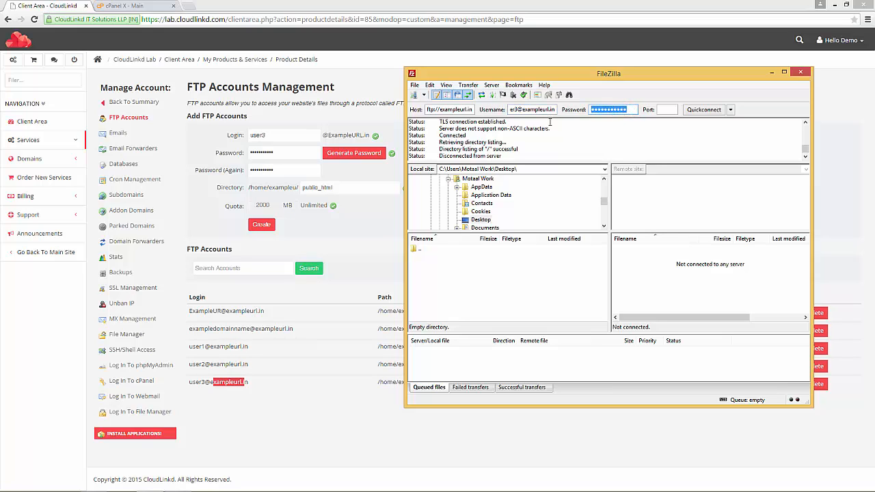
{"action": "type", "text": "••"}
Step: Quickconnect as user3 and browse the remote demo and domain folders
{"action": "left_click", "coordinate": [704, 110]}
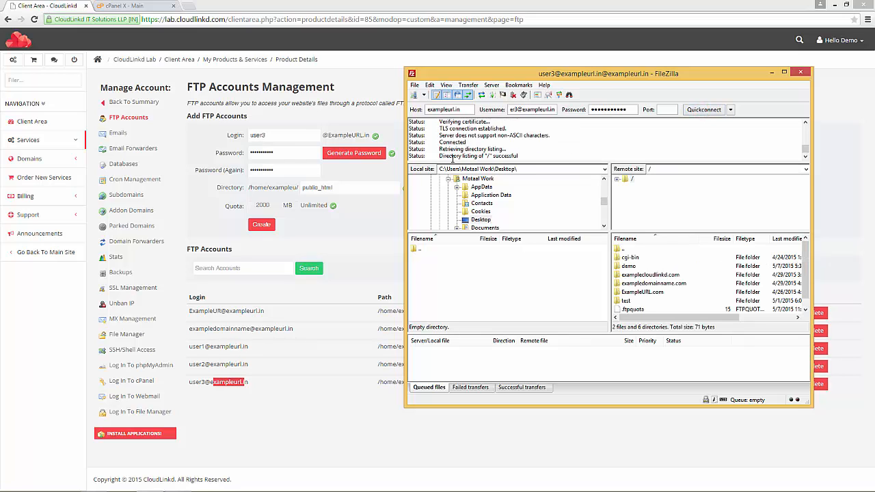
{"action": "scroll", "coordinate": [804, 273], "scroll_direction": "down", "scroll_amount": 1}
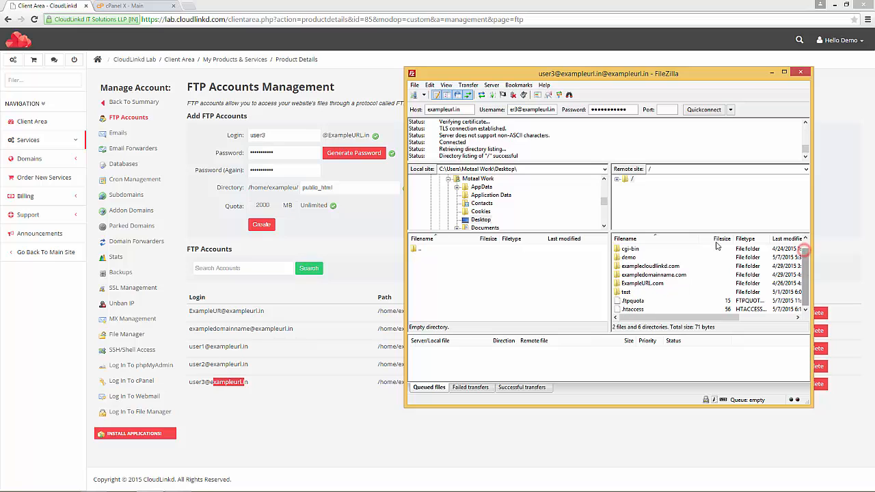
{"action": "left_click_drag", "start_coordinate": [702, 238], "coordinate": [708, 238]}
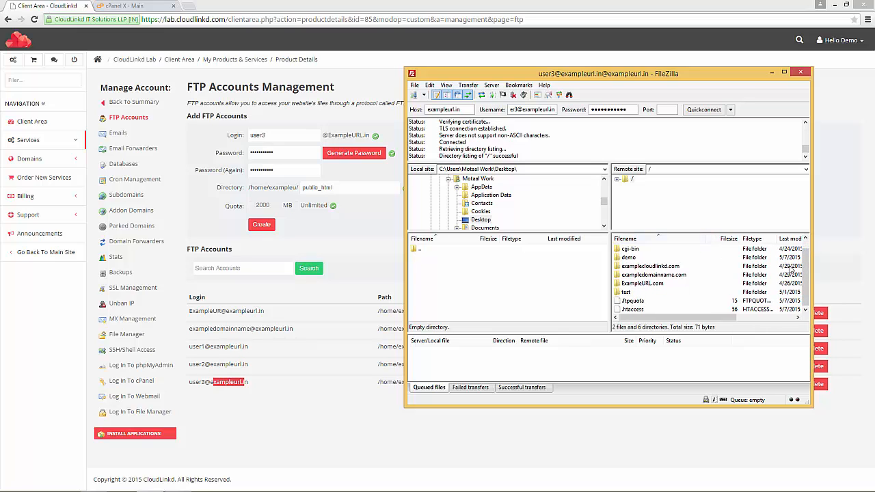
{"action": "scroll", "coordinate": [805, 279], "scroll_direction": "up", "scroll_amount": 1}
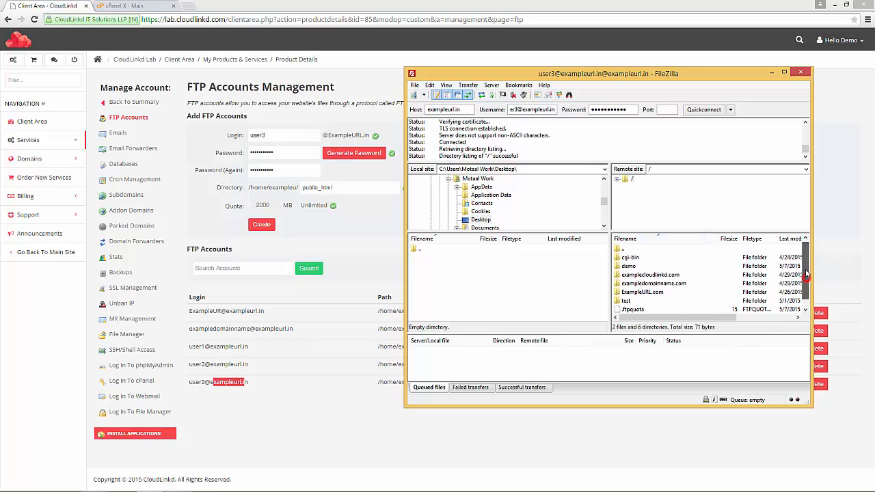
{"action": "left_click", "coordinate": [630, 268]}
{"action": "left_click", "coordinate": [632, 276]}
{"action": "left_click", "coordinate": [635, 284]}
{"action": "left_click", "coordinate": [636, 292]}
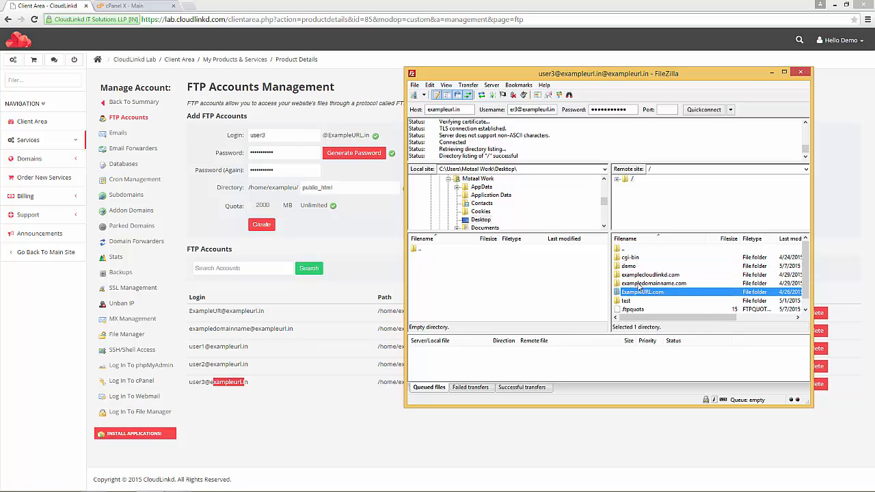
{"action": "left_click", "coordinate": [639, 284]}
{"action": "left_click", "coordinate": [636, 275]}
{"action": "left_click", "coordinate": [636, 283]}
{"action": "left_click", "coordinate": [637, 292]}
Step: Compare the folders with user3's public_html path, then disconnect and minimise FileZilla
{"action": "key", "text": "alt+Tab"}
{"action": "left_click", "coordinate": [322, 390]}
{"action": "left_click_drag", "start_coordinate": [468, 381], "coordinate": [428, 382]}
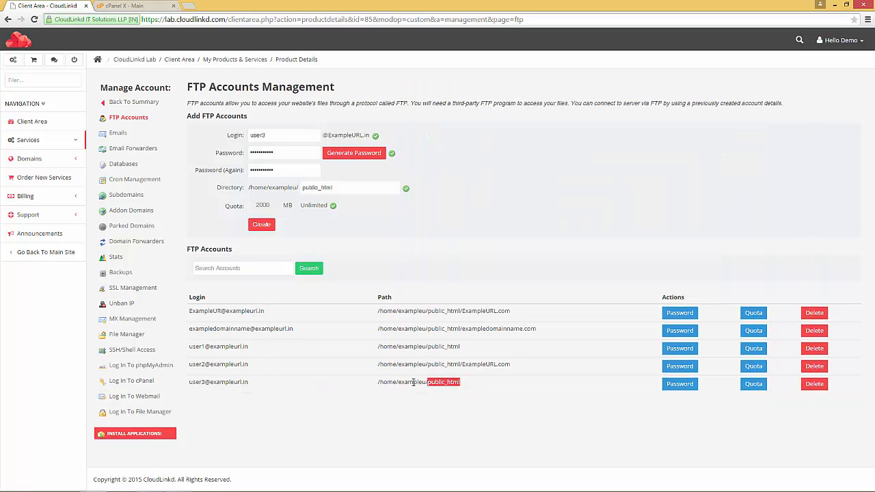
{"action": "left_click", "coordinate": [149, 483]}
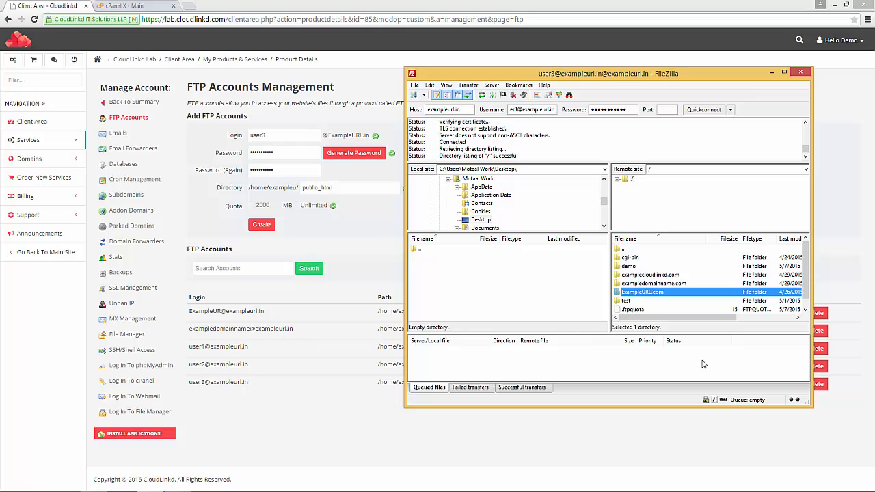
{"action": "left_click", "coordinate": [646, 284]}
{"action": "left_click", "coordinate": [647, 275]}
{"action": "left_click", "coordinate": [649, 284]}
{"action": "left_click", "coordinate": [648, 292]}
{"action": "left_click", "coordinate": [514, 96]}
{"action": "left_click", "coordinate": [771, 72]}
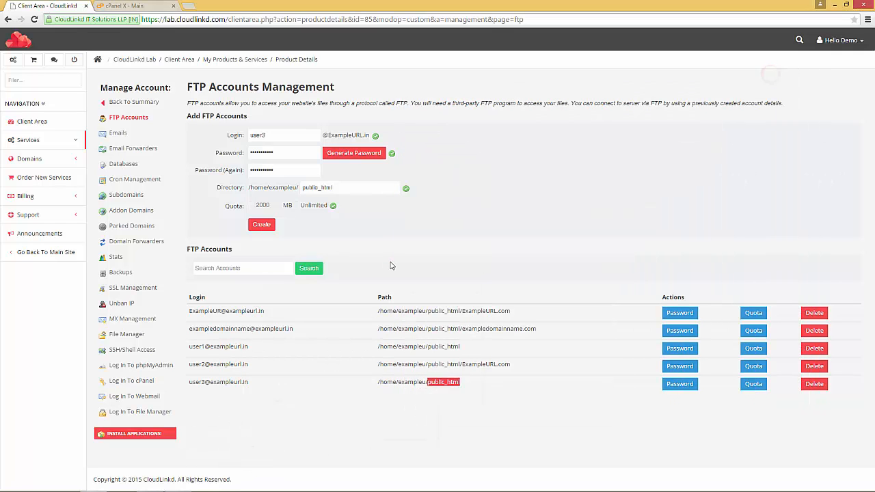
Step: Enter login user4 and copy ExampleURL.com from an existing account's path
{"action": "left_click", "coordinate": [266, 135]}
{"action": "type", "text": "user"}
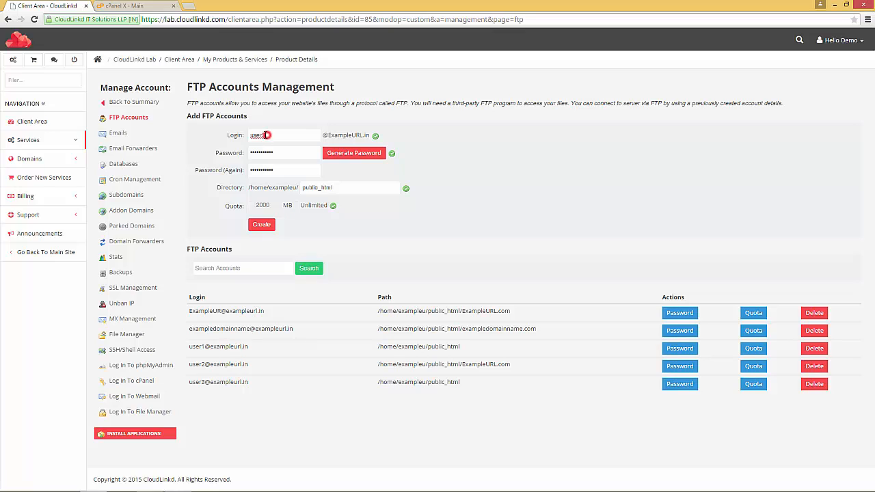
{"action": "type", "text": "4"}
{"action": "left_click", "coordinate": [514, 312]}
{"action": "left_click_drag", "start_coordinate": [490, 312], "coordinate": [510, 313]}
{"action": "left_click", "coordinate": [467, 310]}
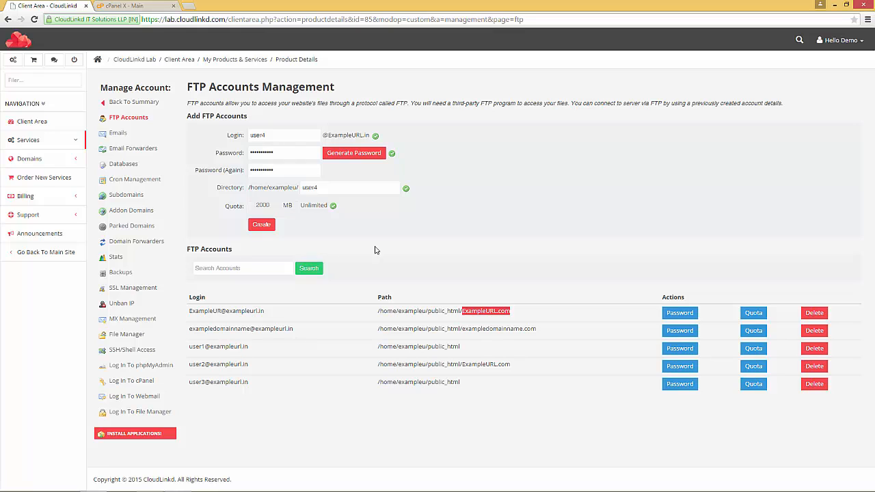
{"action": "right_click", "coordinate": [482, 313]}
{"action": "left_click", "coordinate": [490, 317]}
Step: Set the directory to public_html/ExampleURL.com with unlimited quota and create user4
{"action": "left_click_drag", "start_coordinate": [323, 187], "coordinate": [305, 186]}
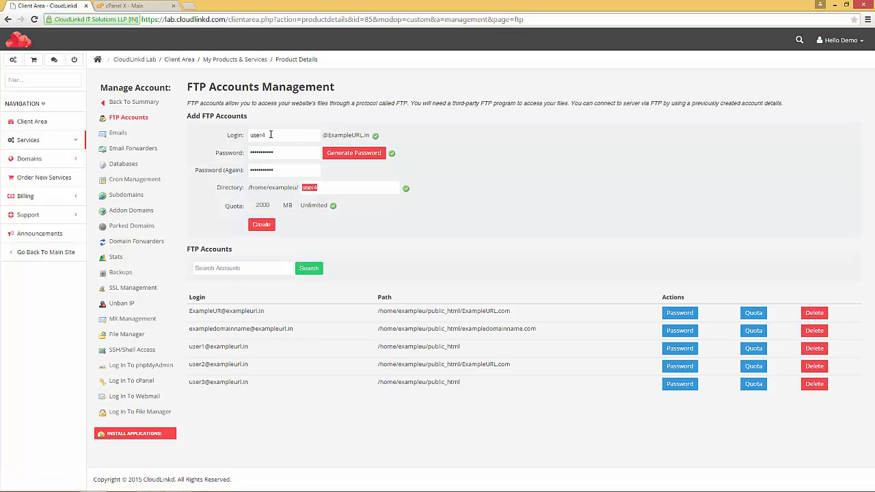
{"action": "type", "text": "public_html"}
{"action": "key", "text": "ctrl+v"}
{"action": "left_click", "coordinate": [297, 207]}
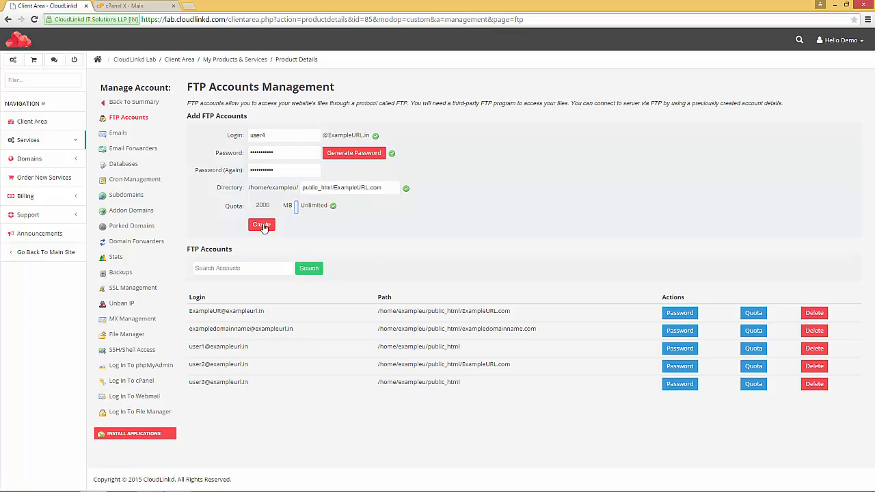
{"action": "left_click", "coordinate": [262, 225]}
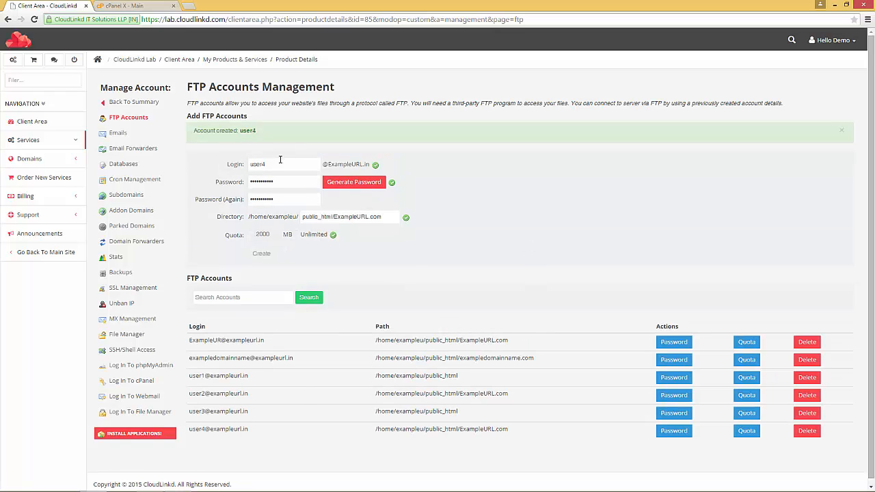
{"action": "scroll", "coordinate": [303, 385], "scroll_direction": "down", "scroll_amount": 1}
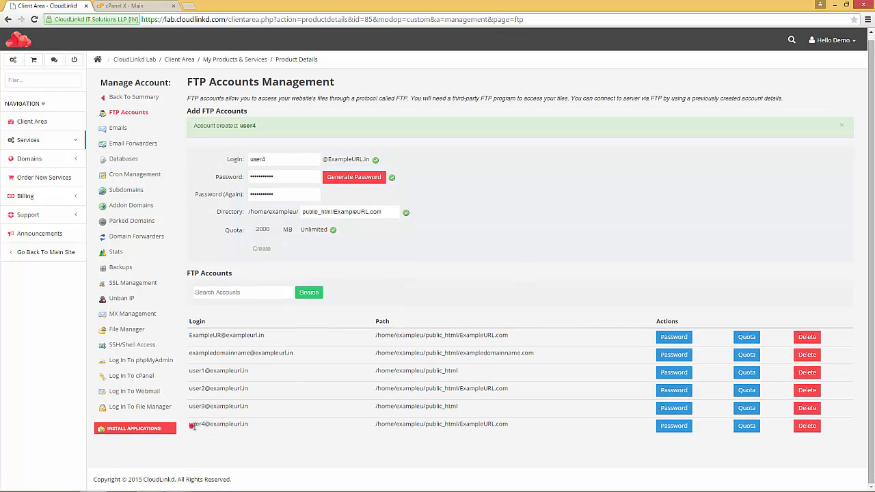
{"action": "left_click_drag", "start_coordinate": [191, 425], "coordinate": [248, 425]}
{"action": "left_click_drag", "start_coordinate": [193, 127], "coordinate": [259, 130]}
{"action": "left_click", "coordinate": [468, 271]}
Step: Change FileZilla's username from user3 to user4, connect, and expand the remote root
{"action": "left_click", "coordinate": [150, 484]}
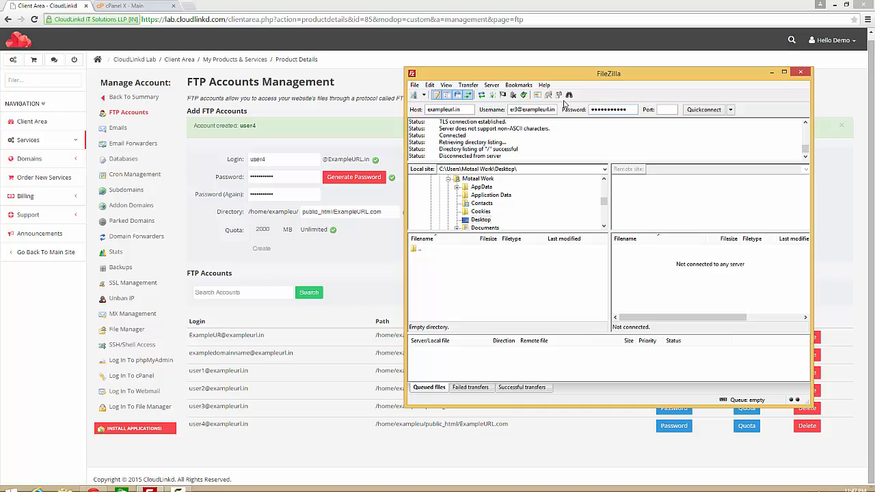
{"action": "left_click", "coordinate": [518, 110]}
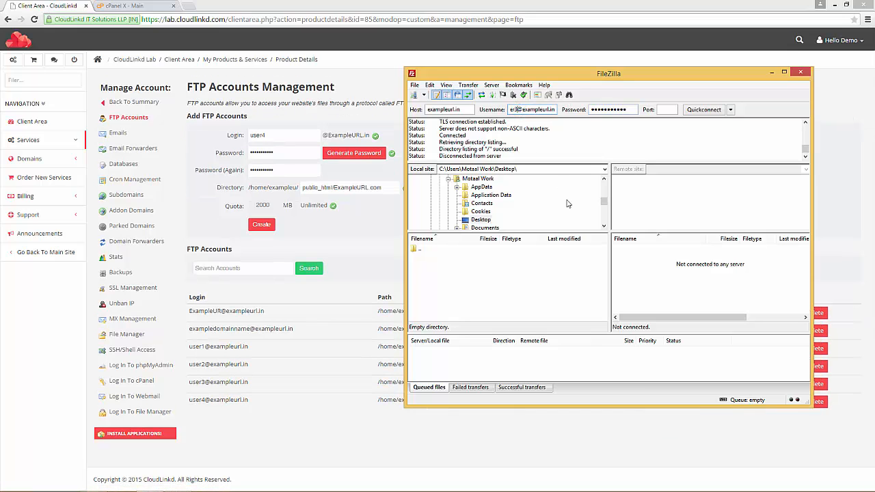
{"action": "key", "text": "BackSpace"}
{"action": "type", "text": "4"}
{"action": "left_click", "coordinate": [696, 111]}
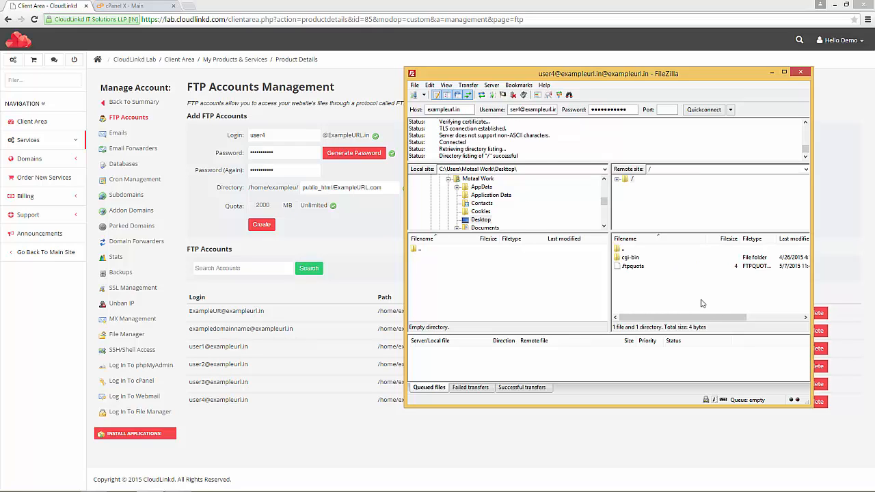
{"action": "left_click", "coordinate": [618, 180]}
Step: Compare the cgi-bin listing with user4's ExampleURL.com path, then disconnect and minimise FileZilla
{"action": "left_click", "coordinate": [327, 414]}
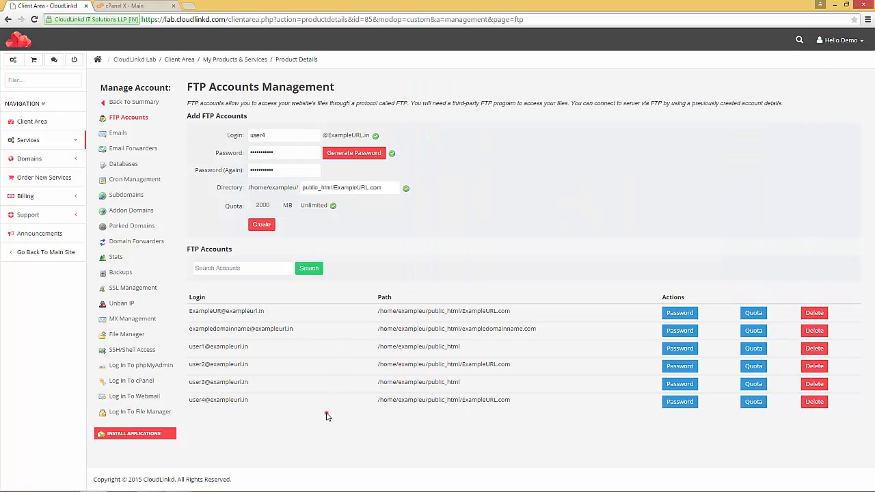
{"action": "double_click", "coordinate": [516, 314]}
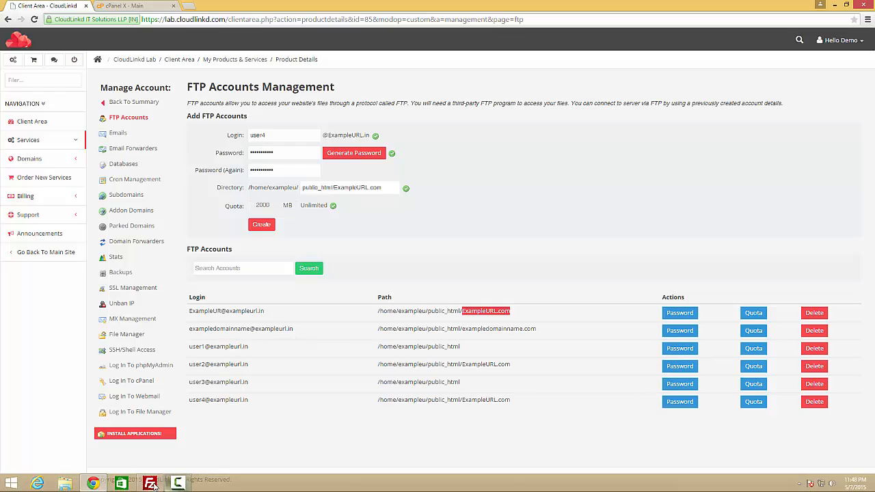
{"action": "left_click", "coordinate": [150, 483]}
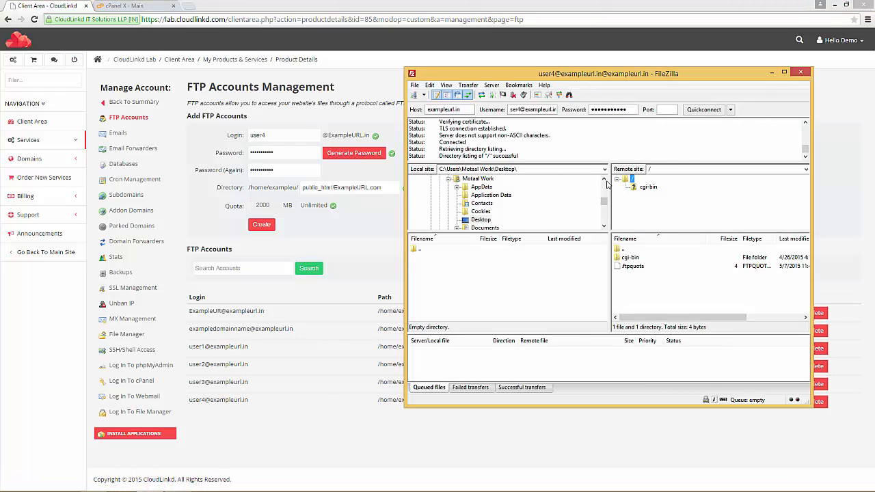
{"action": "left_click", "coordinate": [319, 415]}
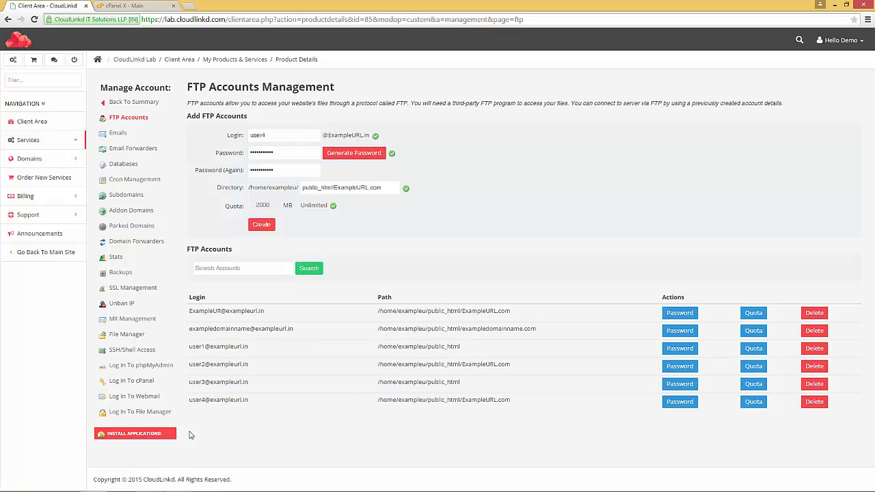
{"action": "left_click_drag", "start_coordinate": [191, 403], "coordinate": [252, 400]}
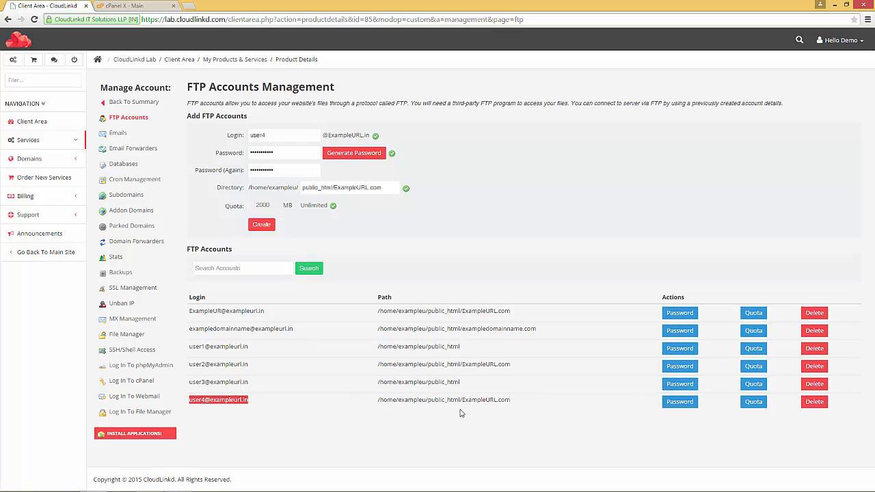
{"action": "left_click_drag", "start_coordinate": [461, 401], "coordinate": [512, 398]}
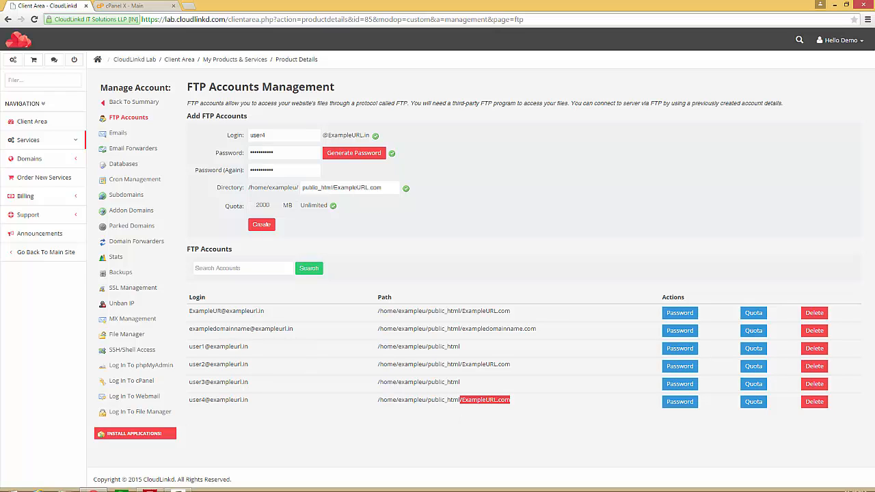
{"action": "left_click", "coordinate": [150, 484]}
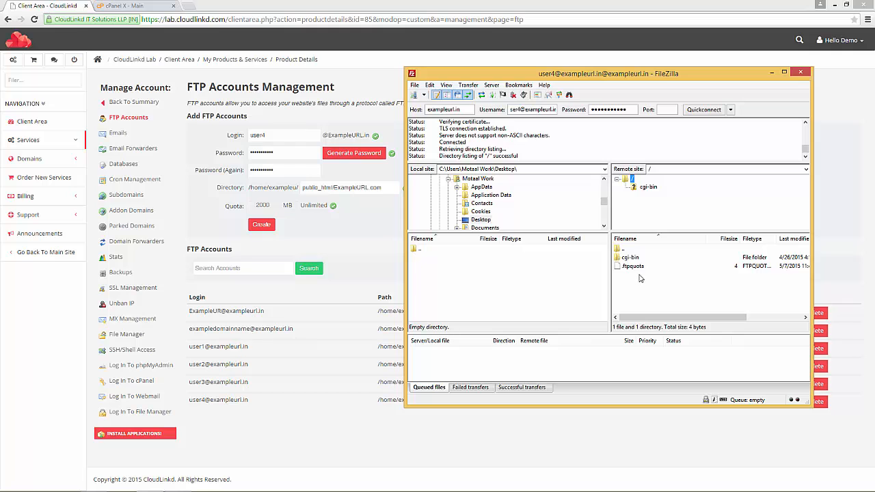
{"action": "left_click_drag", "start_coordinate": [516, 75], "coordinate": [663, 183]}
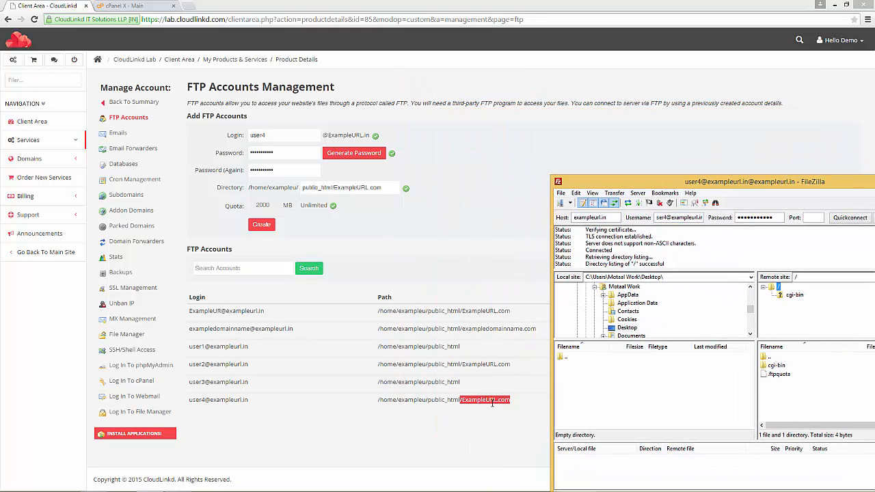
{"action": "left_click_drag", "start_coordinate": [752, 183], "coordinate": [420, 120]}
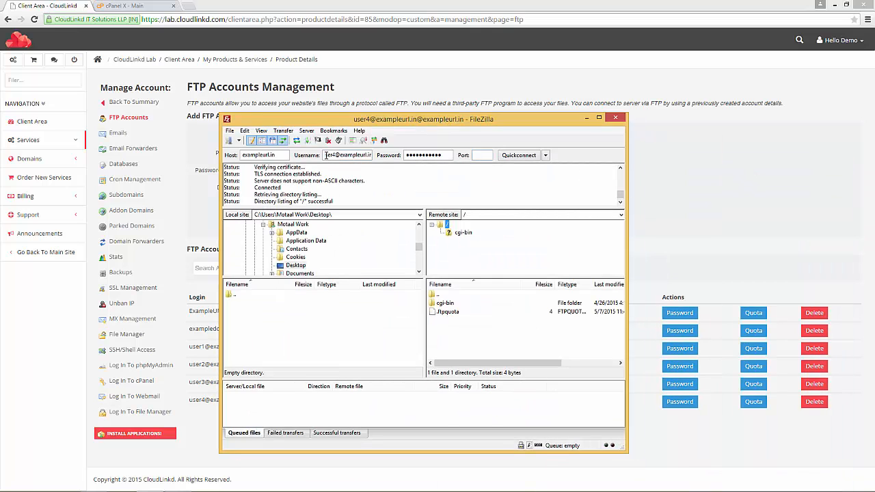
{"action": "left_click", "coordinate": [329, 141]}
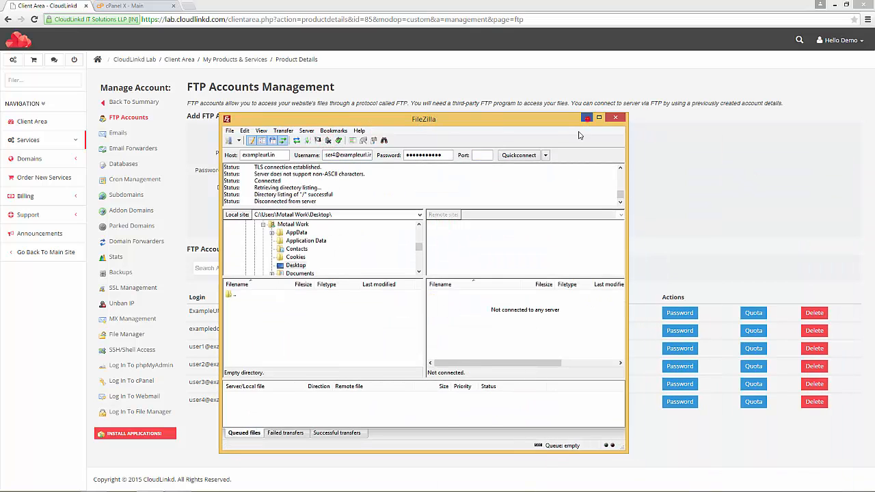
{"action": "left_click", "coordinate": [587, 119]}
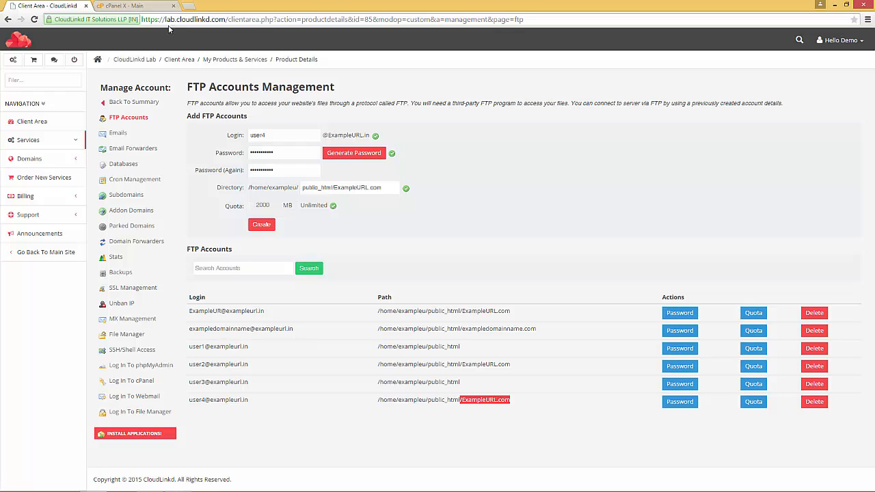
Step: Switch to the cPanel tab and scroll down to its FTP Accounts list
{"action": "left_click", "coordinate": [151, 6]}
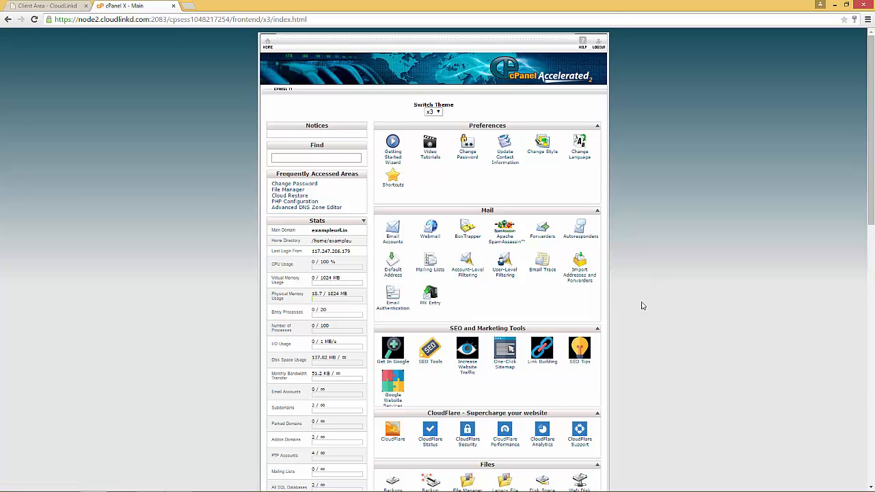
{"action": "scroll", "coordinate": [649, 287], "scroll_direction": "down", "scroll_amount": 3}
{"action": "scroll", "coordinate": [663, 214], "scroll_direction": "down", "scroll_amount": 3}
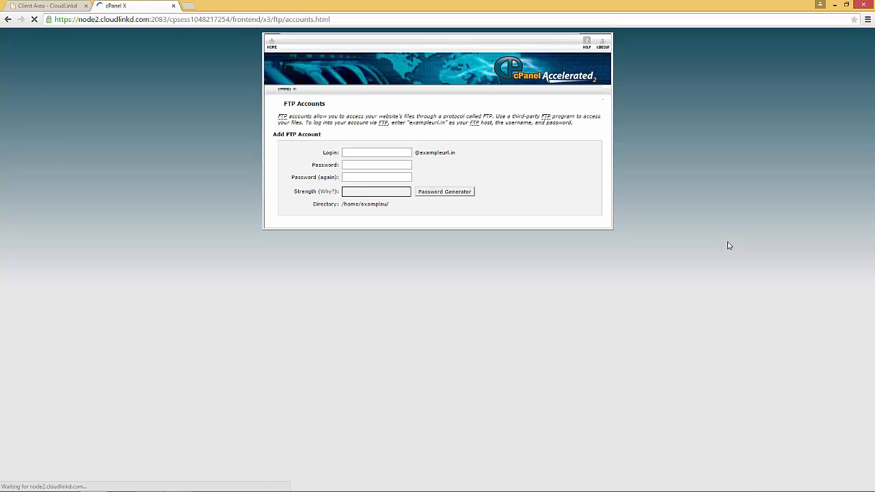
{"action": "scroll", "coordinate": [688, 295], "scroll_direction": "down", "scroll_amount": 1}
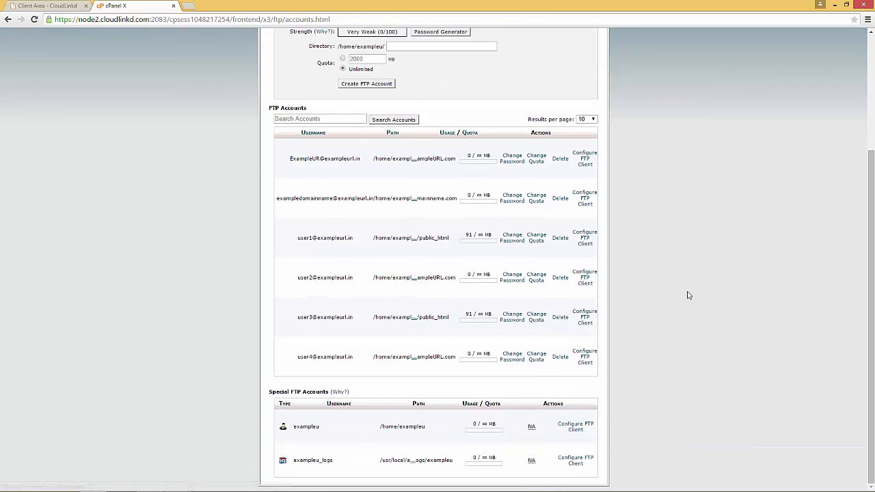
Step: Compare cPanel's six FTP accounts with the client area list, confirming user4 appears
{"action": "left_click", "coordinate": [42, 5]}
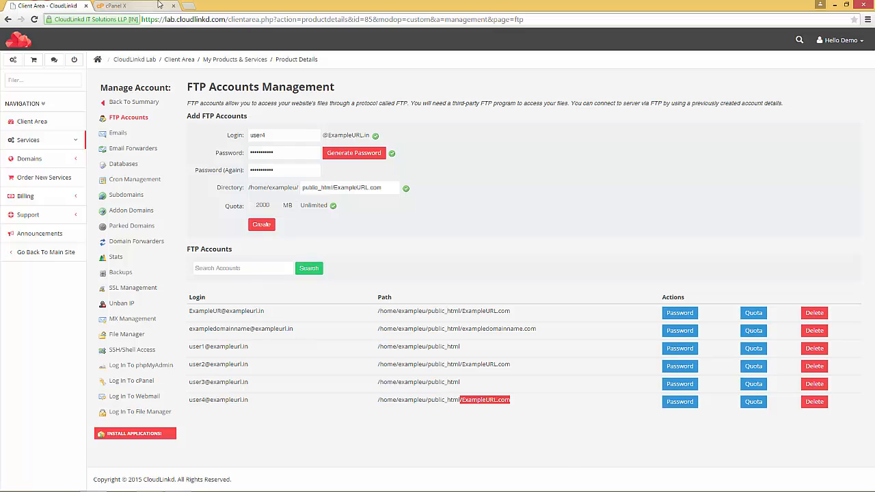
{"action": "left_click", "coordinate": [117, 6]}
{"action": "left_click_drag", "start_coordinate": [288, 160], "coordinate": [588, 373]}
{"action": "left_click", "coordinate": [672, 358]}
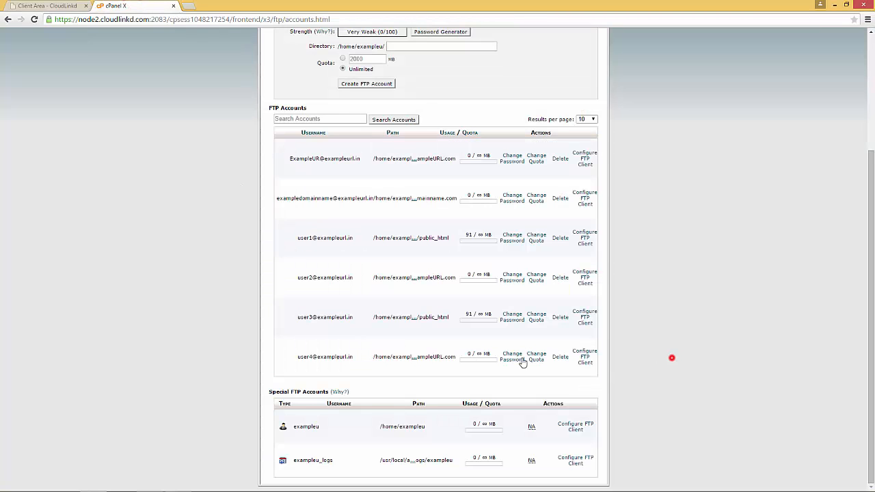
{"action": "triple_click", "coordinate": [299, 357]}
{"action": "left_click", "coordinate": [252, 263]}
{"action": "scroll", "coordinate": [592, 298], "scroll_direction": "up", "scroll_amount": 2}
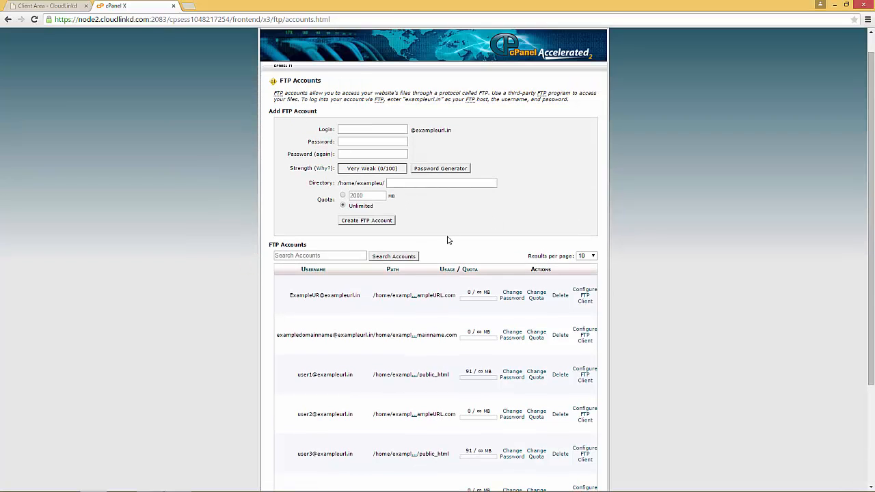
Step: Enter user5 as the new FTP login on exampleurl.in
{"action": "left_click", "coordinate": [346, 128]}
{"action": "scroll", "coordinate": [380, 355], "scroll_direction": "down", "scroll_amount": 2}
{"action": "scroll", "coordinate": [342, 368], "scroll_direction": "up", "scroll_amount": 2}
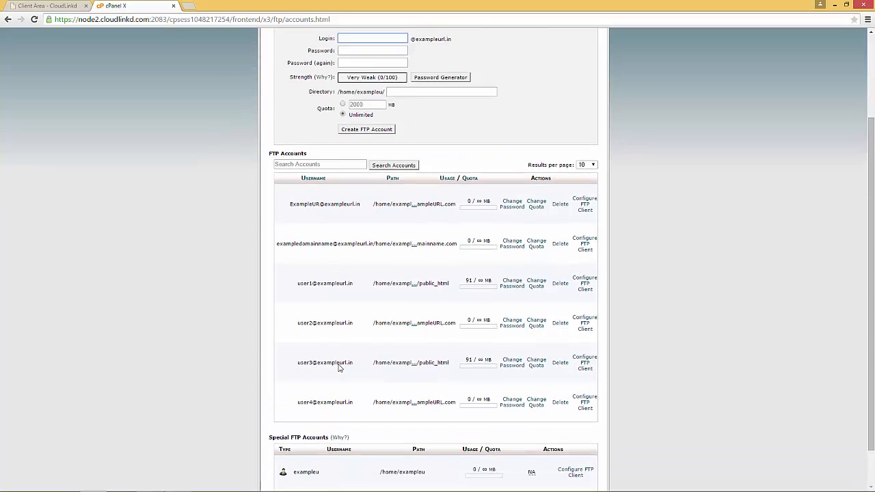
{"action": "type", "text": "user5"}
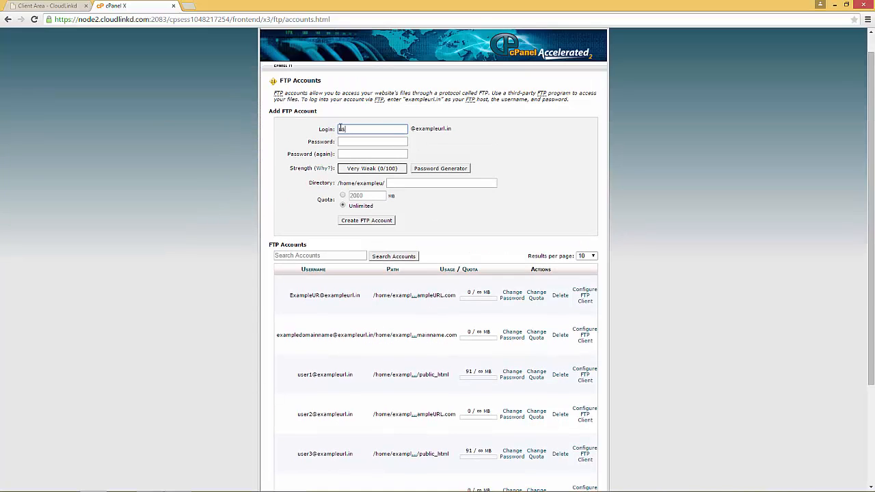
{"action": "left_click", "coordinate": [527, 192]}
Step: Enter the new account's password and confirm it
{"action": "left_click", "coordinate": [468, 183]}
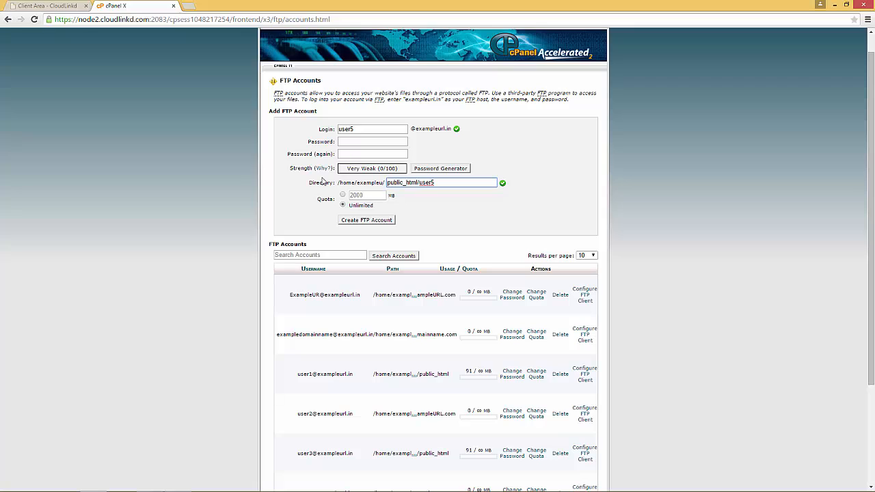
{"action": "scroll", "coordinate": [338, 321], "scroll_direction": "up", "scroll_amount": 1}
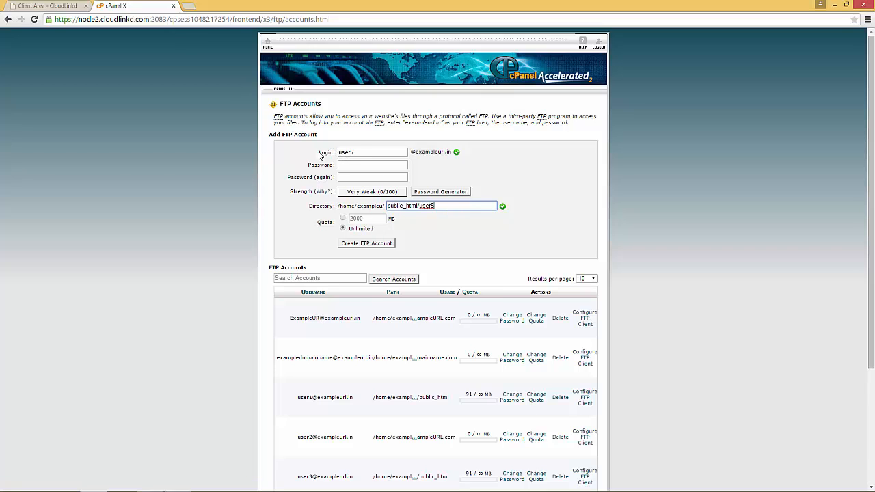
{"action": "double_click", "coordinate": [356, 154]}
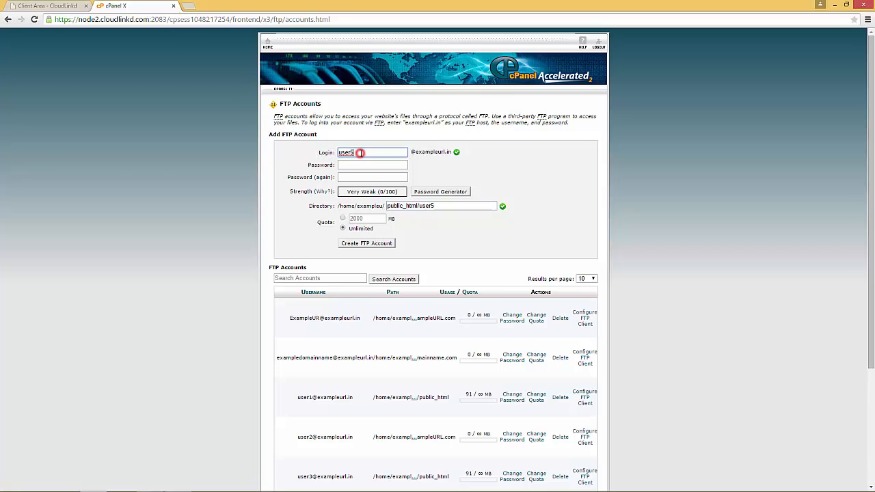
{"action": "double_click", "coordinate": [390, 206]}
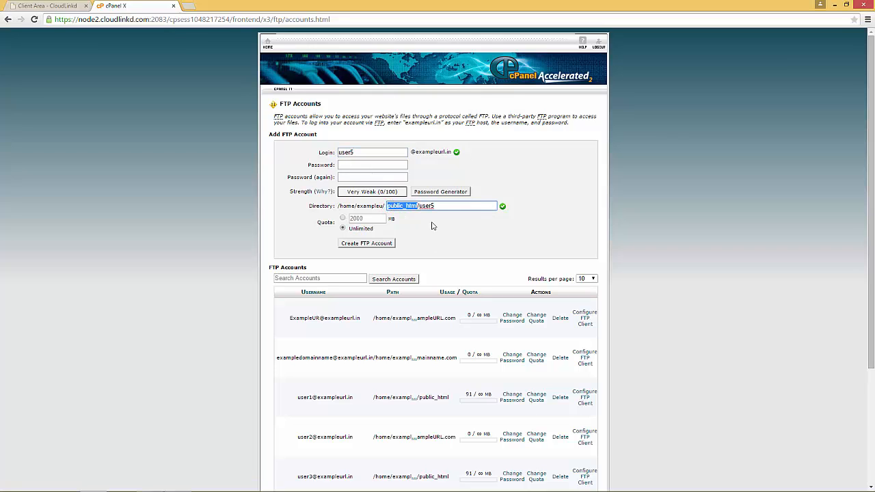
{"action": "left_click", "coordinate": [356, 152]}
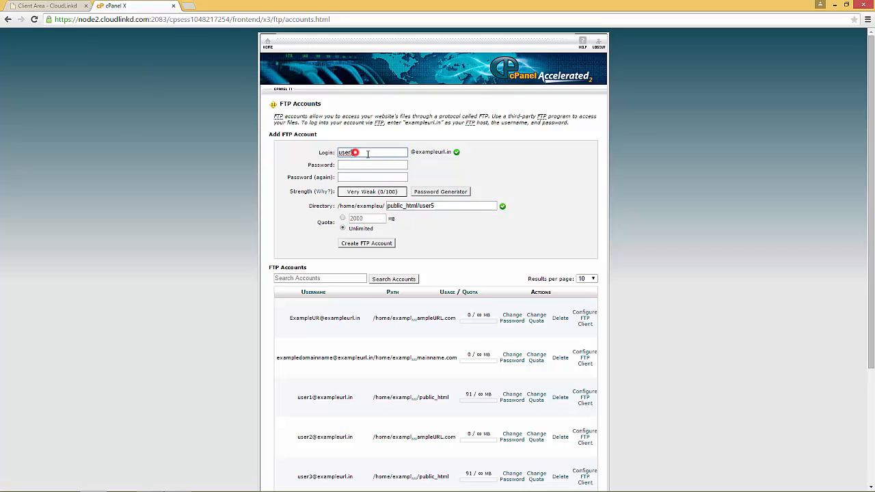
{"action": "left_click", "coordinate": [344, 168]}
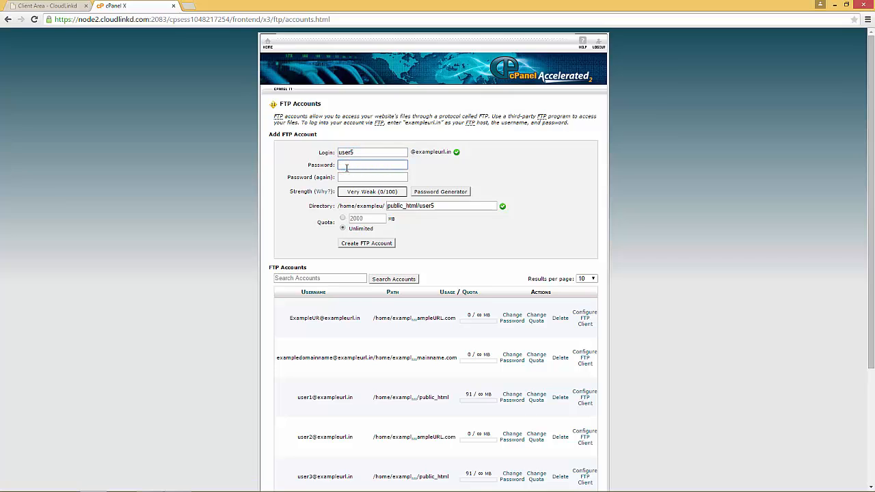
{"action": "type", "text": "12345"}
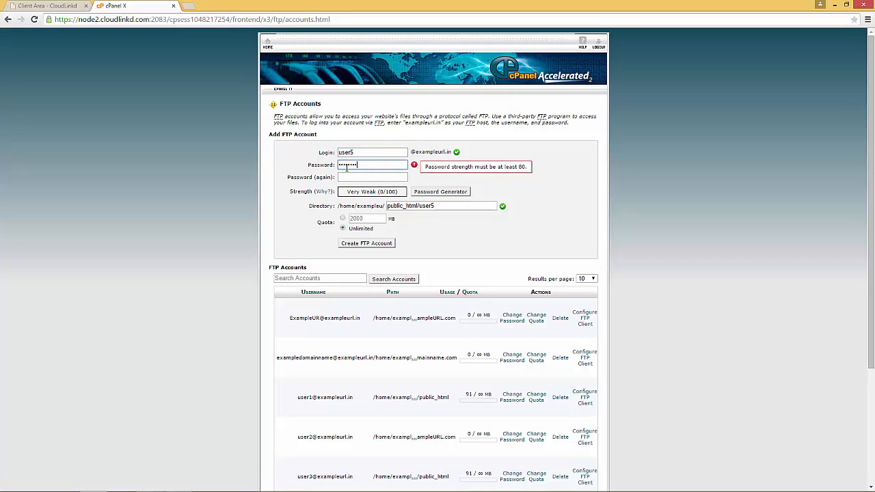
{"action": "type", "text": "67890"}
{"action": "key", "text": "Tab"}
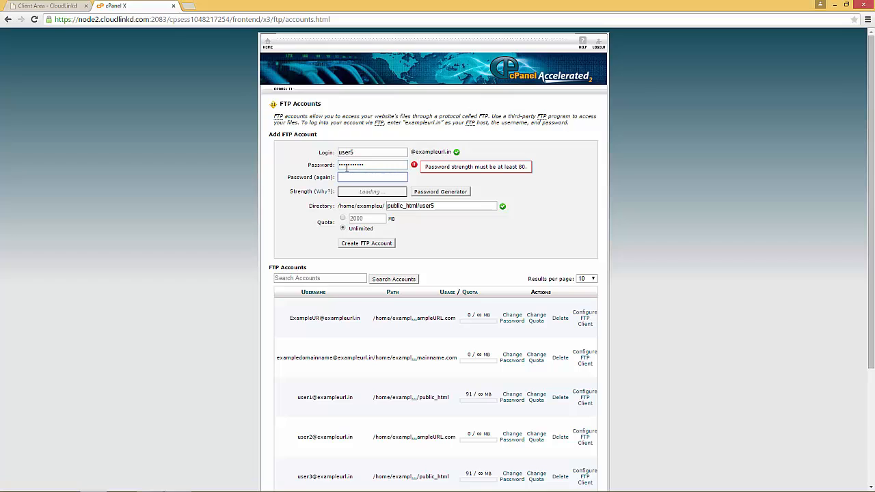
{"action": "type", "text": "12345678"}
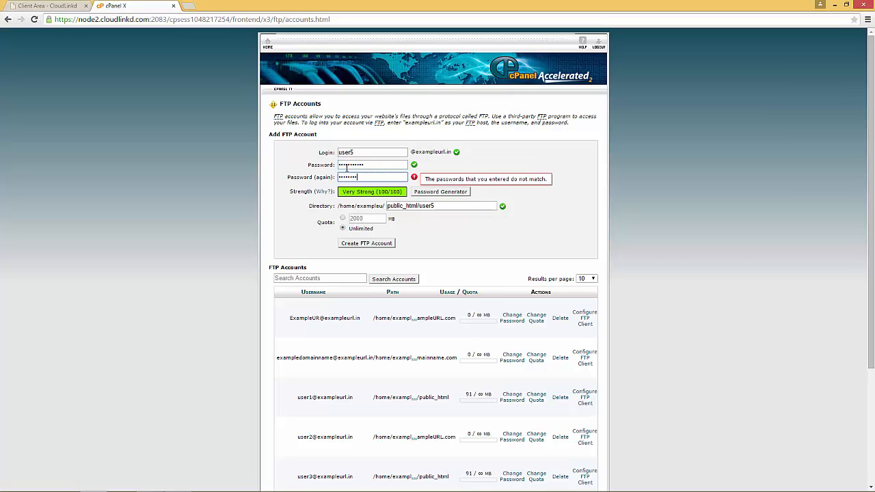
{"action": "type", "text": "90"}
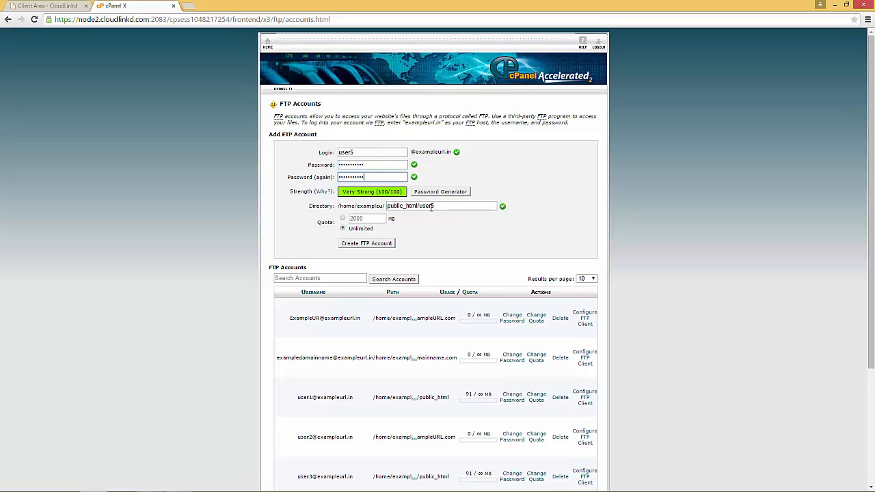
Step: Trim the directory from public_html/user5 down to public_html
{"action": "left_click", "coordinate": [418, 206]}
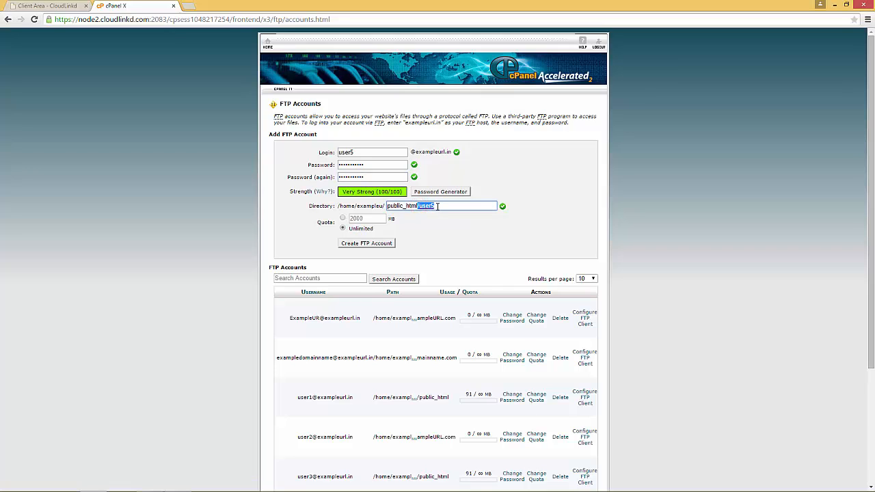
{"action": "left_click", "coordinate": [438, 206]}
{"action": "left_click_drag", "start_coordinate": [438, 206], "coordinate": [419, 206]}
{"action": "key", "text": "BackSpace"}
{"action": "key", "text": "BackSpace"}
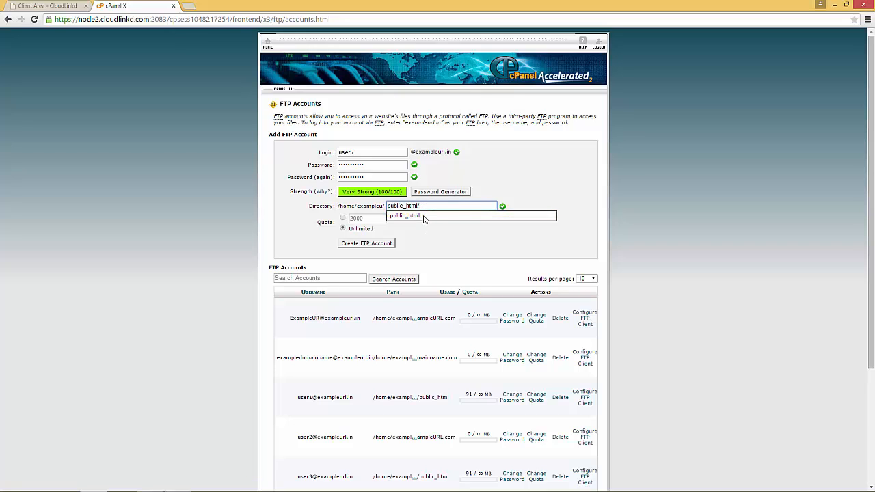
{"action": "left_click", "coordinate": [424, 216]}
{"action": "double_click", "coordinate": [419, 205]}
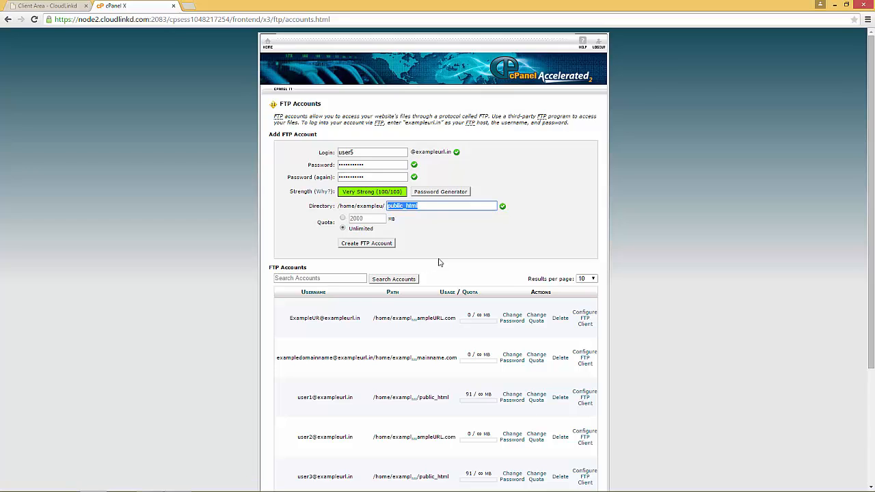
{"action": "left_click", "coordinate": [425, 207]}
{"action": "left_click_drag", "start_coordinate": [415, 152], "coordinate": [452, 151]}
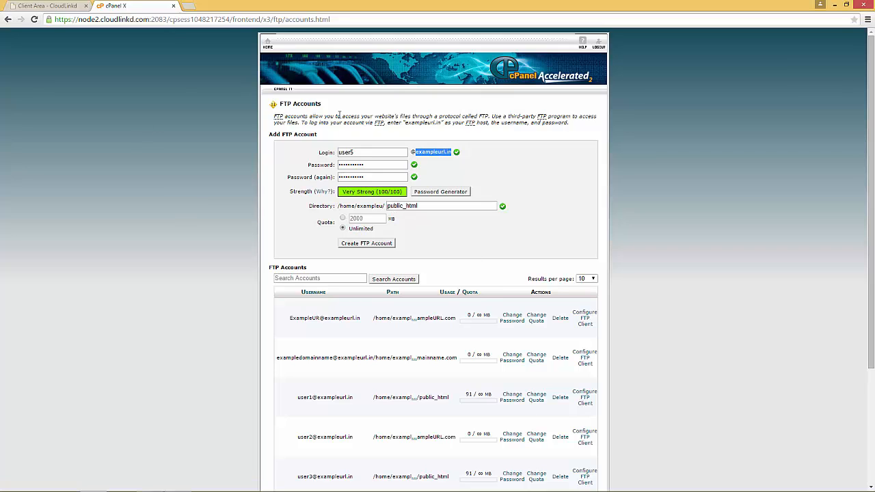
{"action": "left_click", "coordinate": [428, 205]}
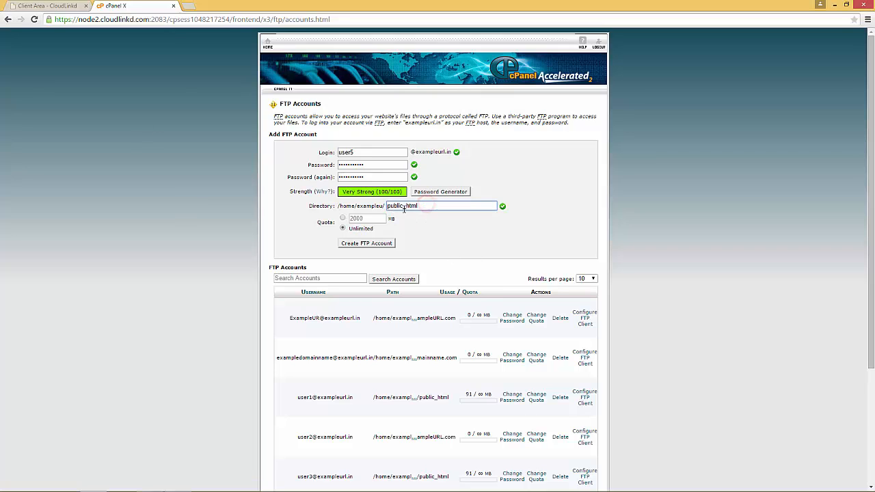
Step: Create user5 with unlimited quota and check it appears in the account list
{"action": "left_click", "coordinate": [355, 247]}
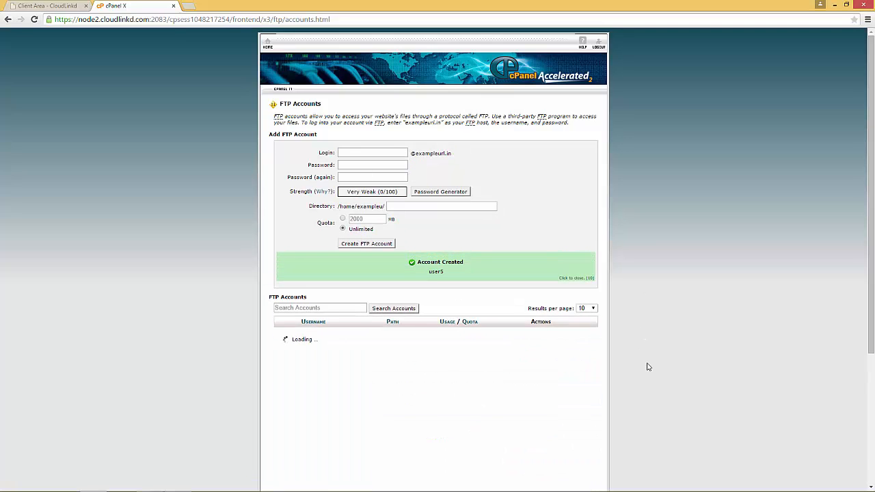
{"action": "scroll", "coordinate": [650, 372], "scroll_direction": "down", "scroll_amount": 3}
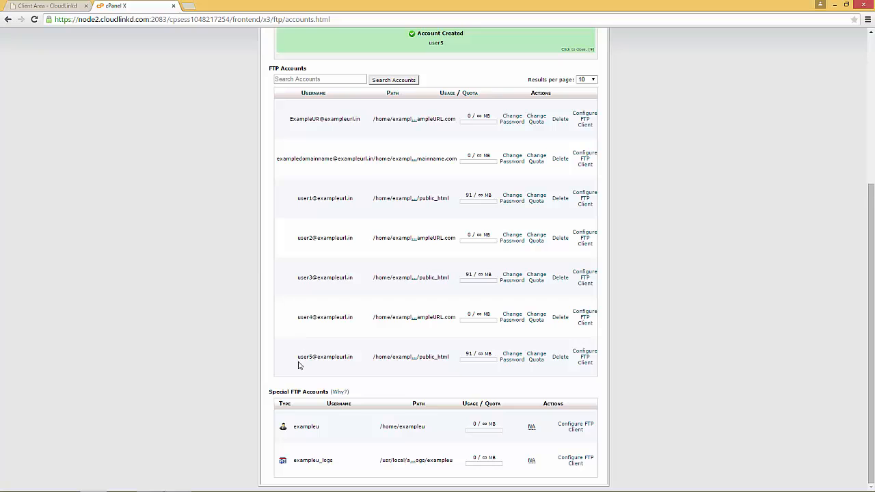
{"action": "left_click_drag", "start_coordinate": [296, 361], "coordinate": [354, 360]}
Step: Quickconnect in FileZilla with the user5 username
{"action": "left_click", "coordinate": [176, 484]}
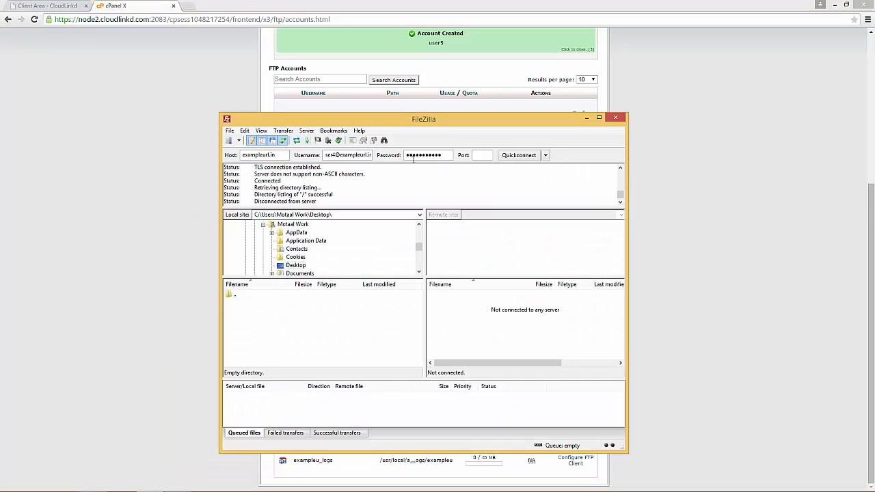
{"action": "left_click", "coordinate": [336, 155]}
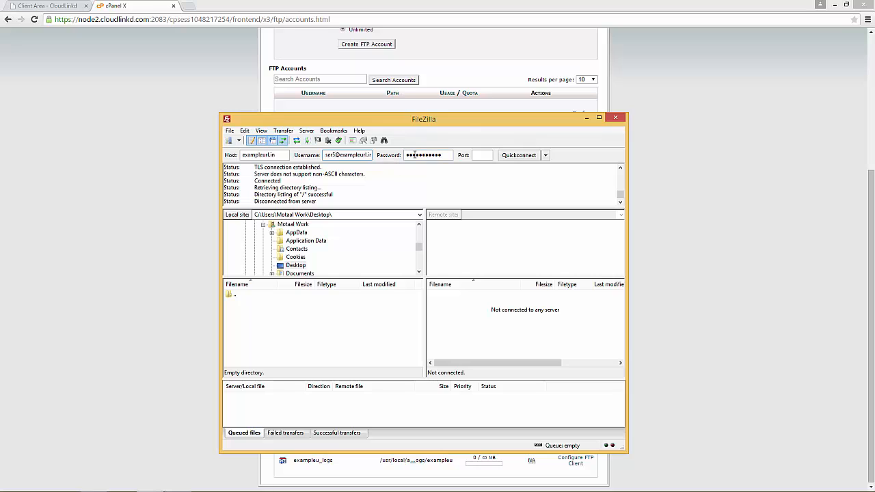
{"action": "left_click", "coordinate": [519, 156]}
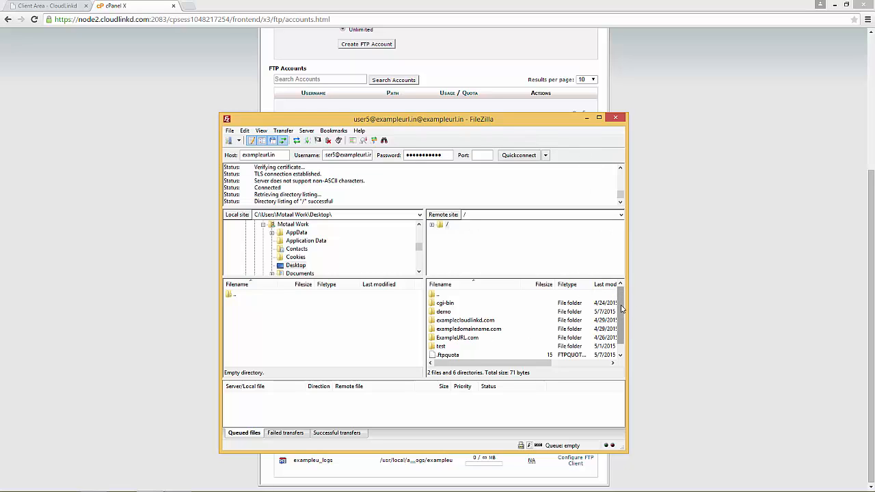
Step: Browse the remote folders, .ftpquota and .htaccess, then minimise FileZilla
{"action": "scroll", "coordinate": [623, 304], "scroll_direction": "down", "scroll_amount": 1}
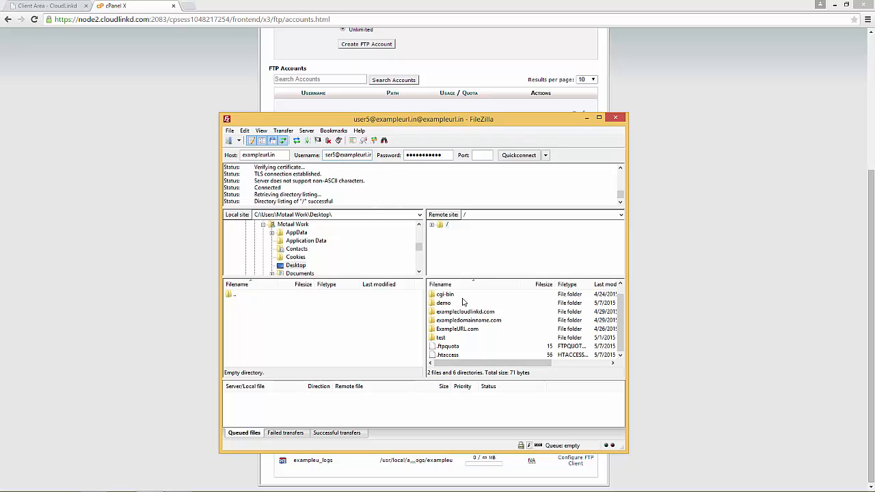
{"action": "left_click", "coordinate": [465, 311]}
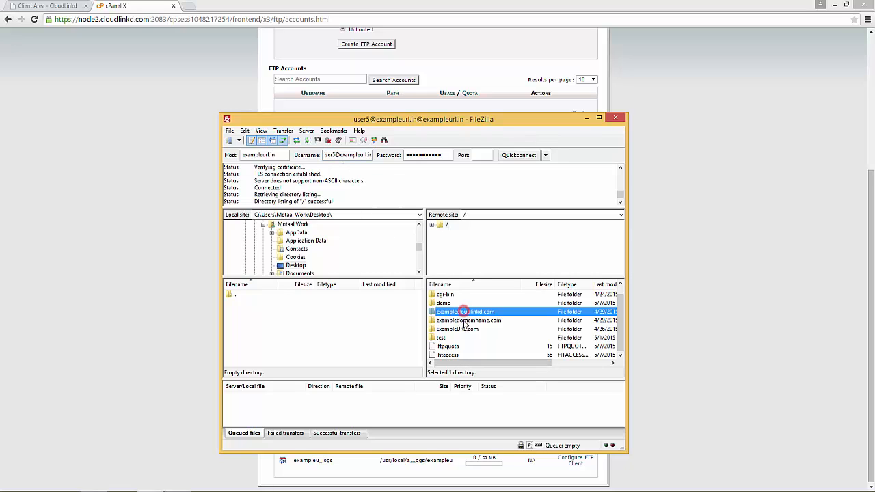
{"action": "left_click", "coordinate": [466, 320]}
{"action": "left_click", "coordinate": [458, 329]}
{"action": "left_click", "coordinate": [441, 337]}
{"action": "left_click", "coordinate": [449, 346]}
{"action": "left_click", "coordinate": [451, 355]}
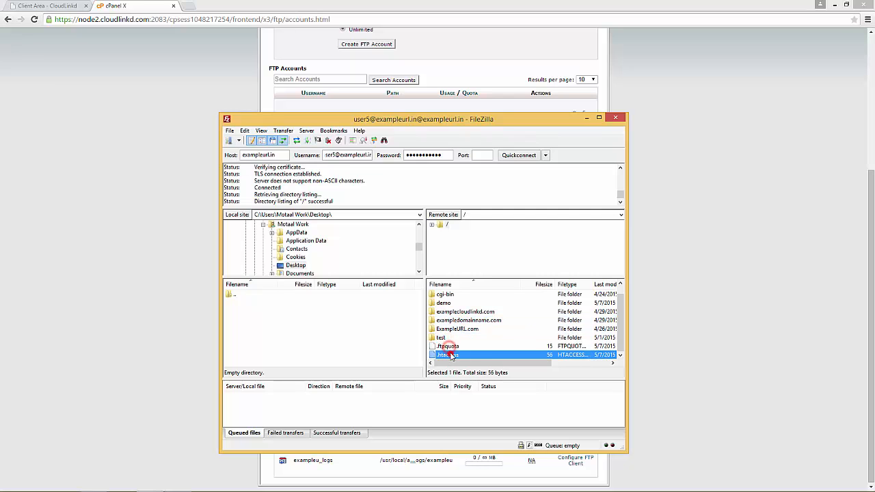
{"action": "left_click", "coordinate": [448, 330]}
{"action": "left_click", "coordinate": [456, 320]}
{"action": "left_click", "coordinate": [459, 311]}
{"action": "left_click", "coordinate": [451, 302]}
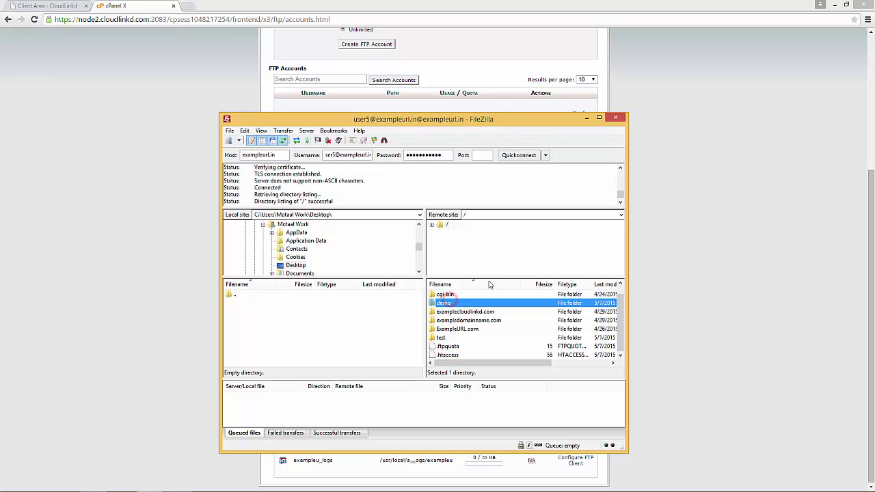
{"action": "left_click", "coordinate": [586, 117]}
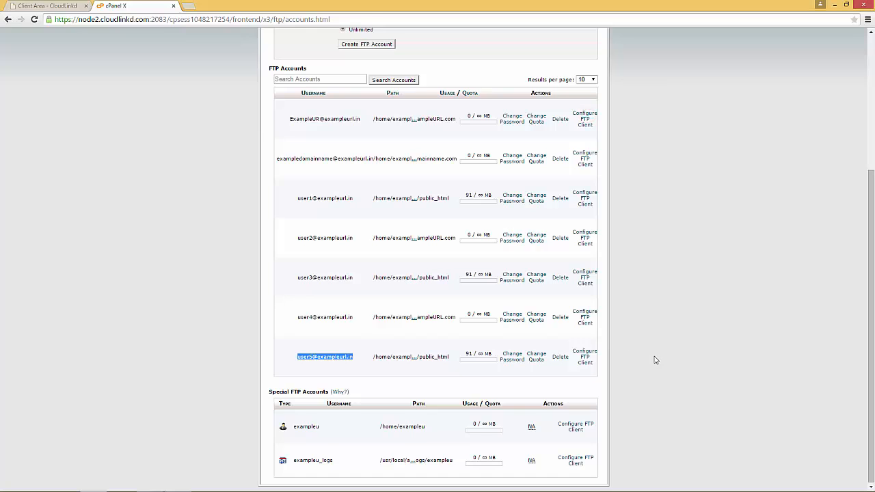
Step: Review the exampleurl.in login domain, then return to the cPanel home page
{"action": "scroll", "coordinate": [656, 363], "scroll_direction": "up", "scroll_amount": 3}
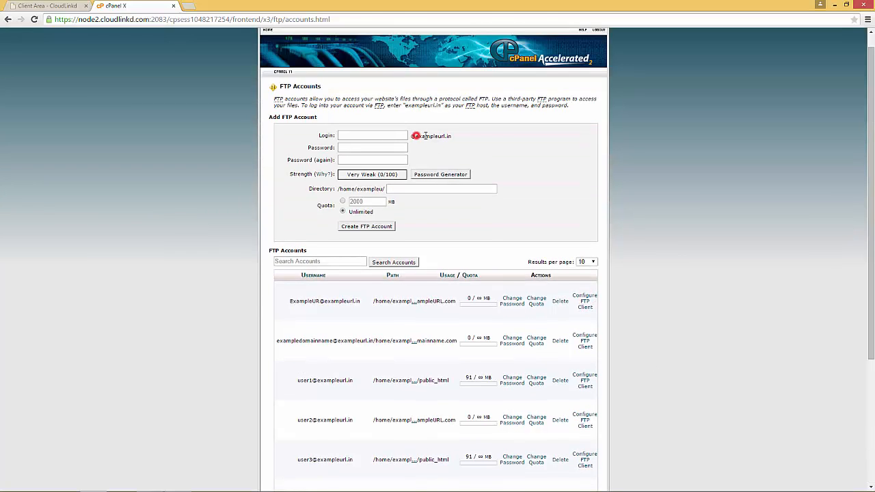
{"action": "left_click_drag", "start_coordinate": [426, 136], "coordinate": [453, 136]}
{"action": "left_click", "coordinate": [657, 283]}
{"action": "scroll", "coordinate": [397, 322], "scroll_direction": "down", "scroll_amount": 2}
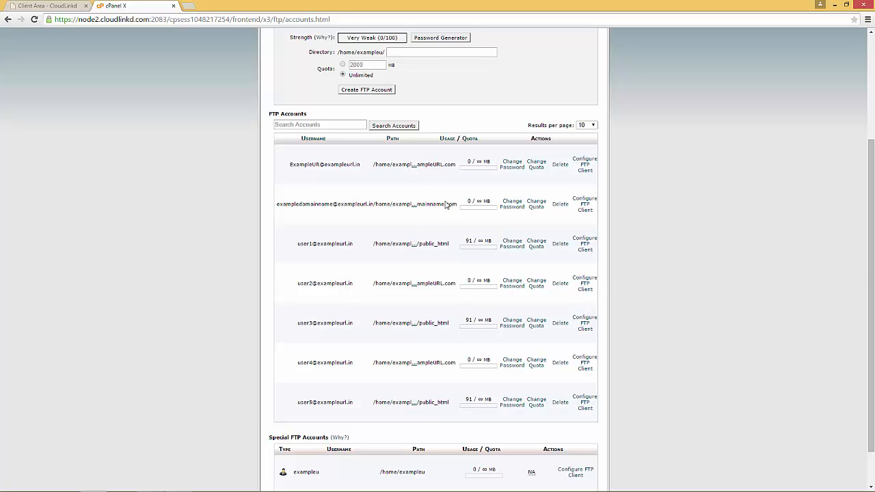
{"action": "scroll", "coordinate": [445, 351], "scroll_direction": "up", "scroll_amount": 3}
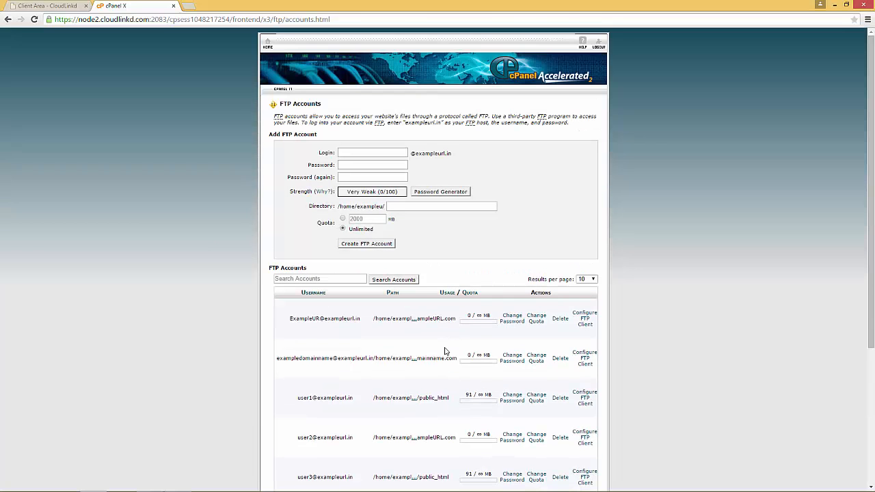
{"action": "left_click", "coordinate": [267, 43]}
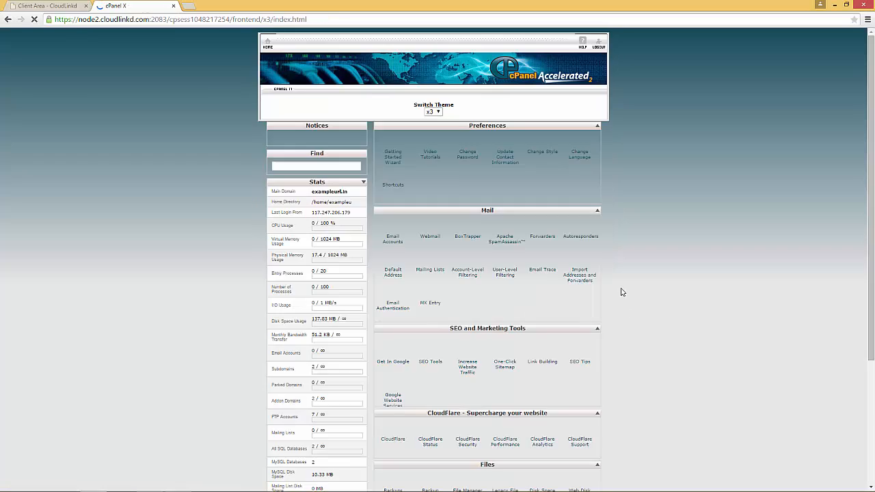
Step: Check exampleurl.com in Addon Domains, then go back home and scroll to Files
{"action": "scroll", "coordinate": [621, 289], "scroll_direction": "down", "scroll_amount": 3}
{"action": "scroll", "coordinate": [656, 302], "scroll_direction": "down", "scroll_amount": 3}
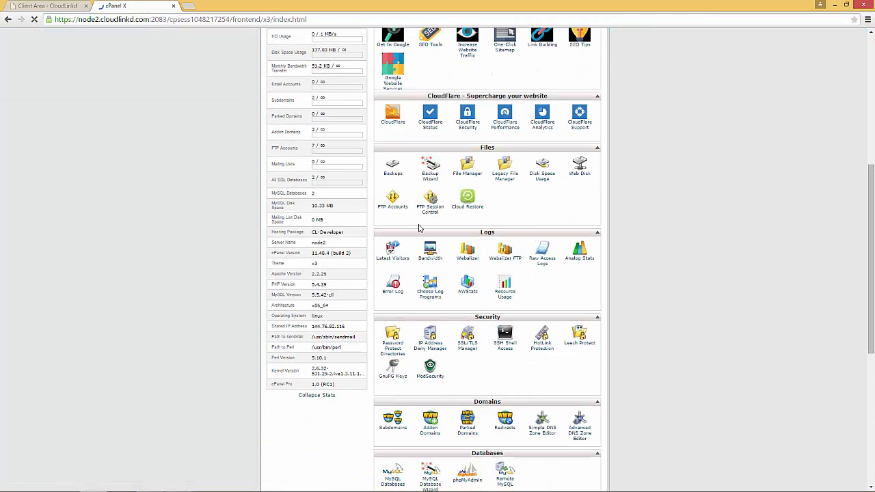
{"action": "scroll", "coordinate": [445, 331], "scroll_direction": "down", "scroll_amount": 3}
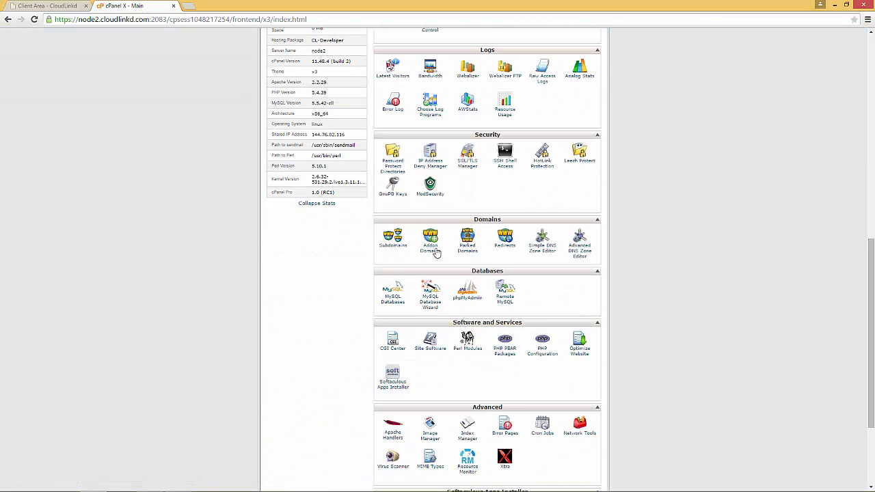
{"action": "left_click", "coordinate": [429, 242]}
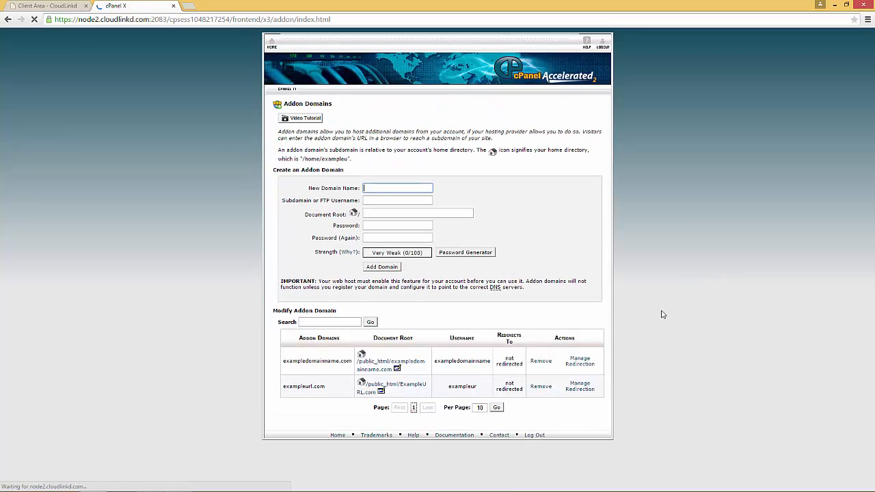
{"action": "left_click_drag", "start_coordinate": [283, 389], "coordinate": [328, 388]}
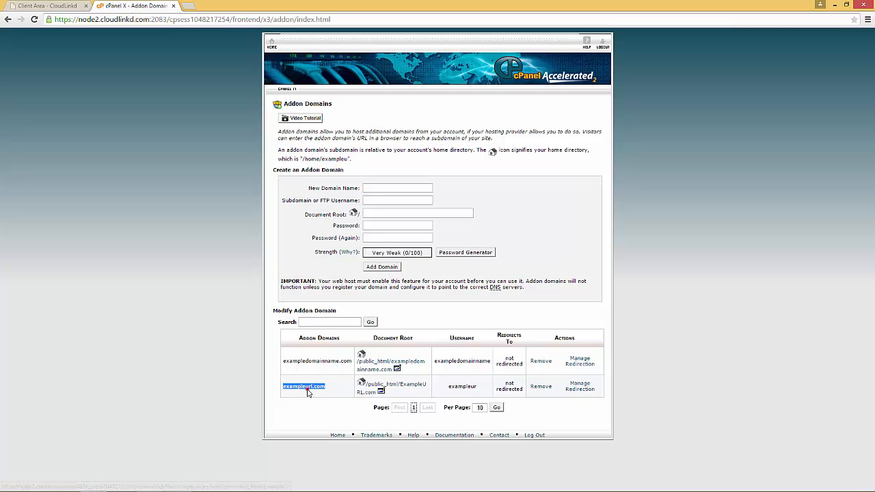
{"action": "left_click_drag", "start_coordinate": [283, 388], "coordinate": [327, 390]}
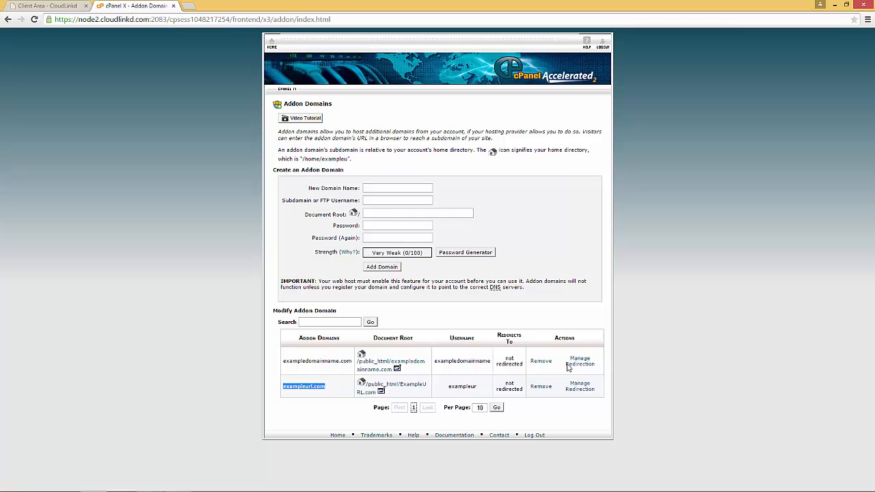
{"action": "left_click", "coordinate": [273, 47]}
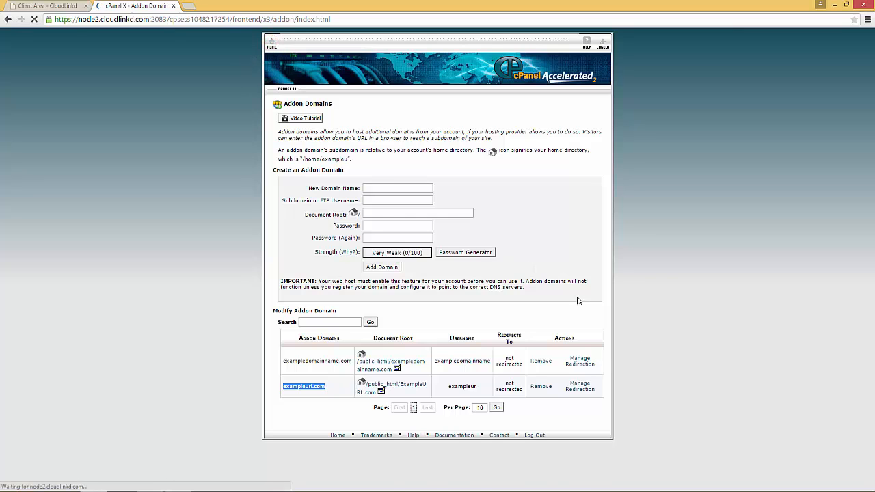
{"action": "scroll", "coordinate": [621, 345], "scroll_direction": "down", "scroll_amount": 4}
{"action": "scroll", "coordinate": [621, 345], "scroll_direction": "down", "scroll_amount": 5}
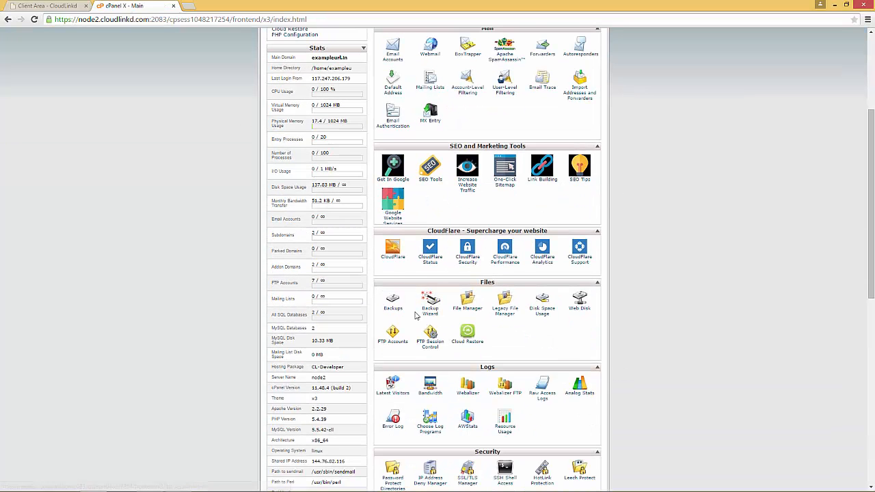
{"action": "left_click", "coordinate": [396, 246]}
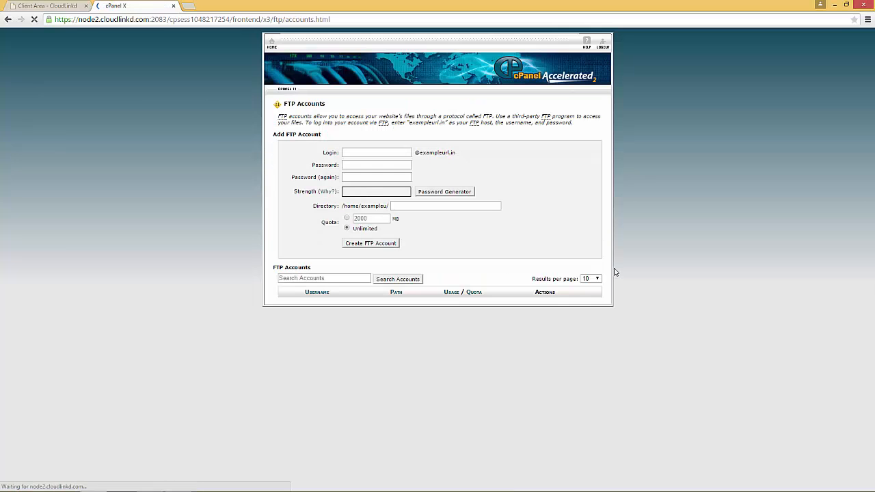
{"action": "scroll", "coordinate": [618, 282], "scroll_direction": "down", "scroll_amount": 3}
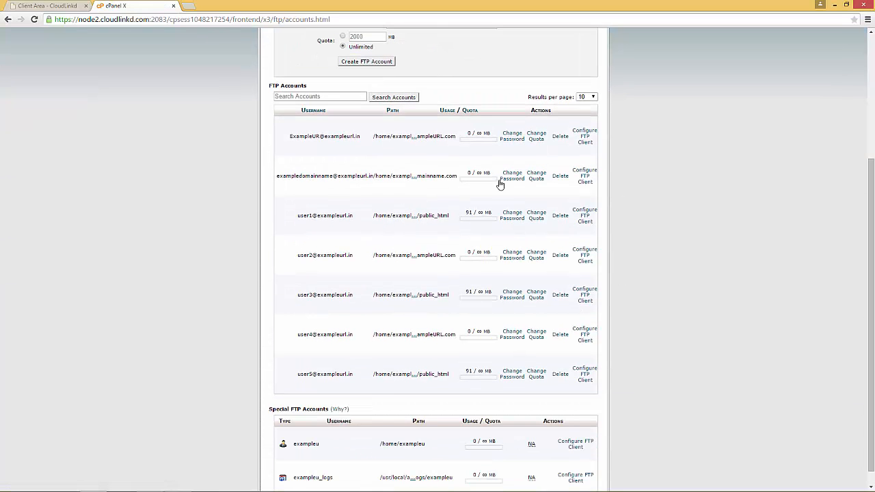
{"action": "left_click_drag", "start_coordinate": [291, 137], "coordinate": [320, 137]}
{"action": "left_click", "coordinate": [416, 138]}
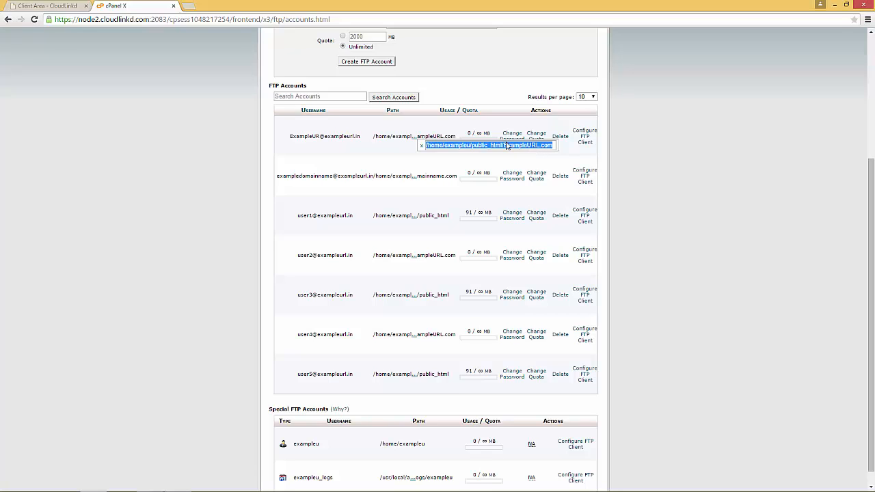
{"action": "left_click", "coordinate": [363, 156]}
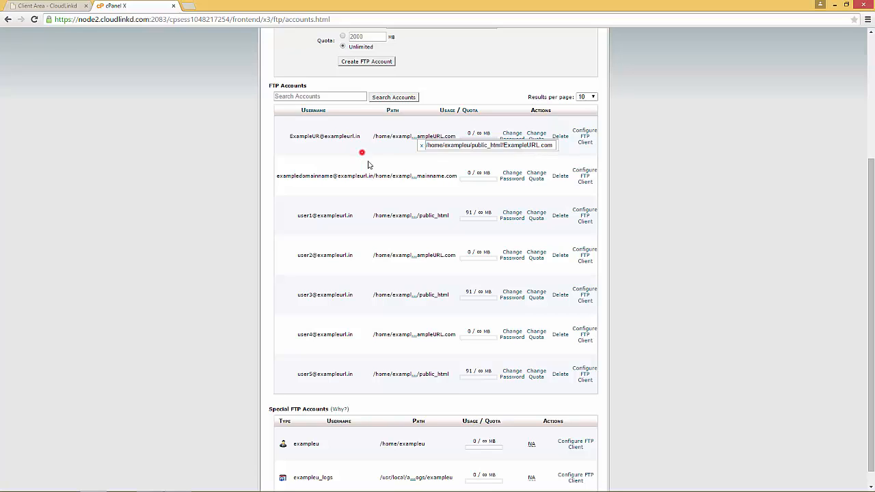
{"action": "left_click", "coordinate": [650, 180]}
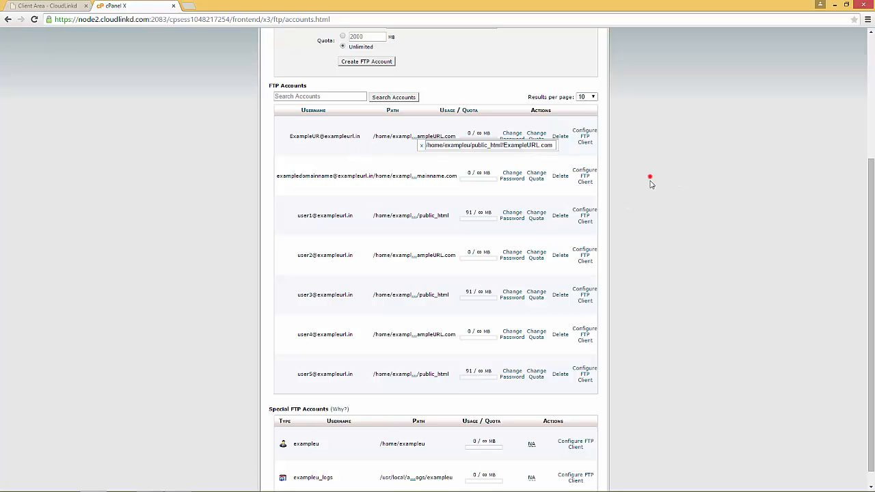
{"action": "left_click", "coordinate": [421, 145]}
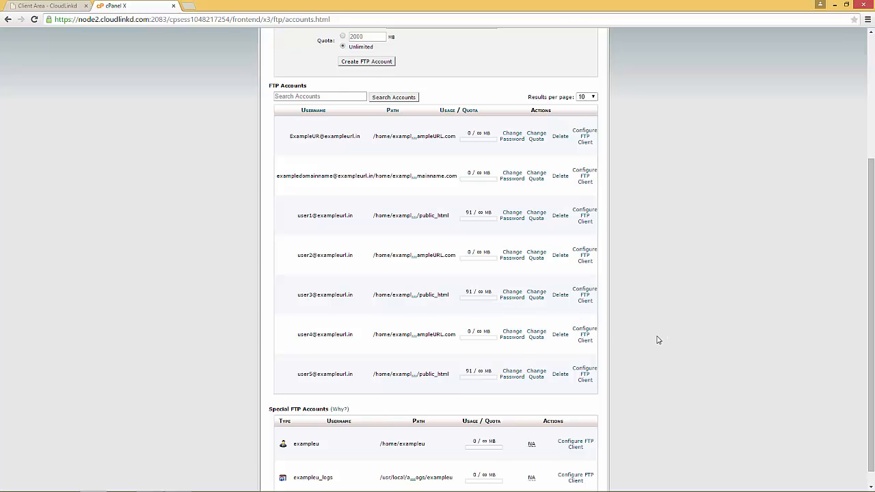
{"action": "scroll", "coordinate": [633, 305], "scroll_direction": "up", "scroll_amount": 3}
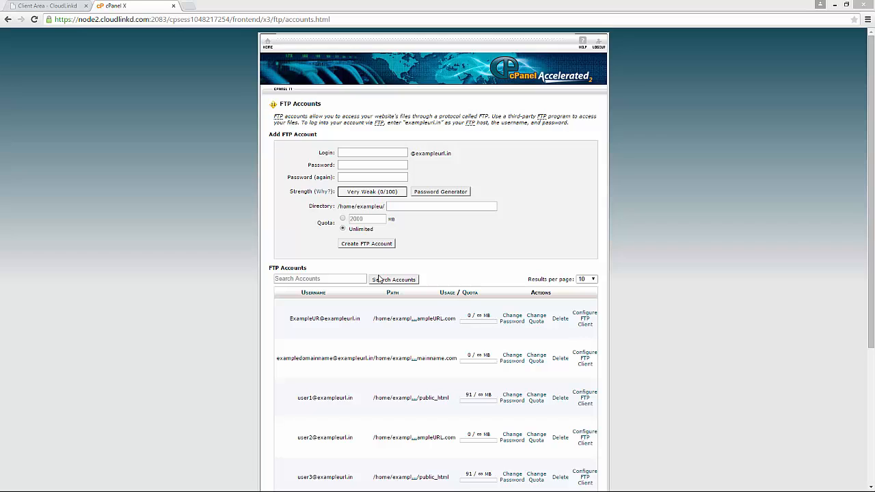
Step: Enter login user6 and a strong password, confirming it
{"action": "mouse_move", "coordinate": [317, 223]}
{"action": "left_mouse_down"}
{"action": "mouse_move", "coordinate": [356, 231]}
{"action": "mouse_move", "coordinate": [335, 223]}
{"action": "left_mouse_up"}
{"action": "left_click", "coordinate": [335, 223]}
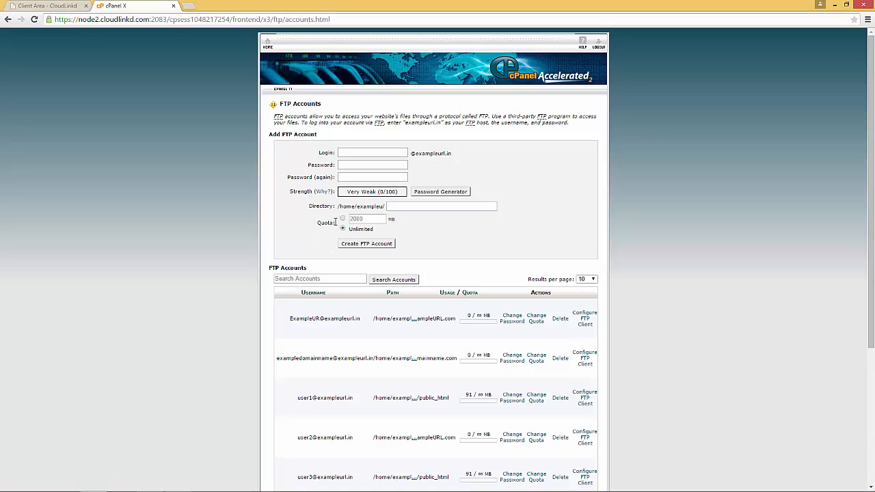
{"action": "left_click", "coordinate": [362, 153]}
{"action": "type", "text": "user6"}
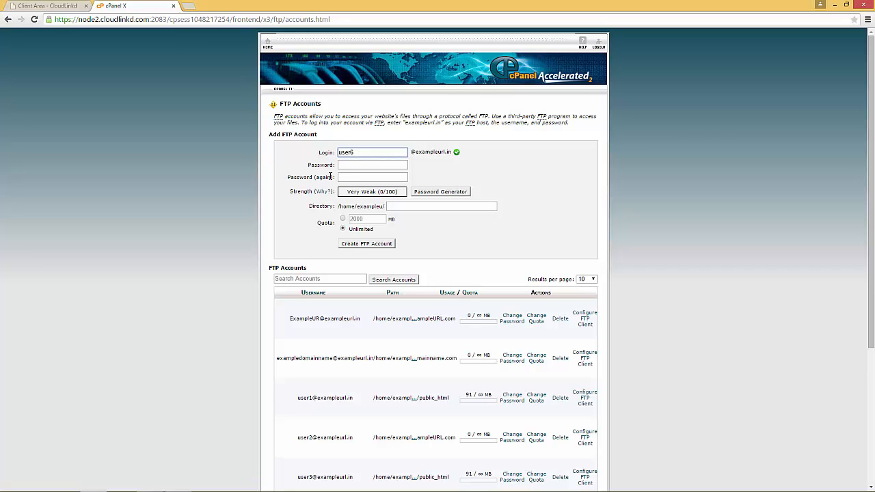
{"action": "left_click", "coordinate": [354, 167]}
{"action": "type", "text": "•••••"}
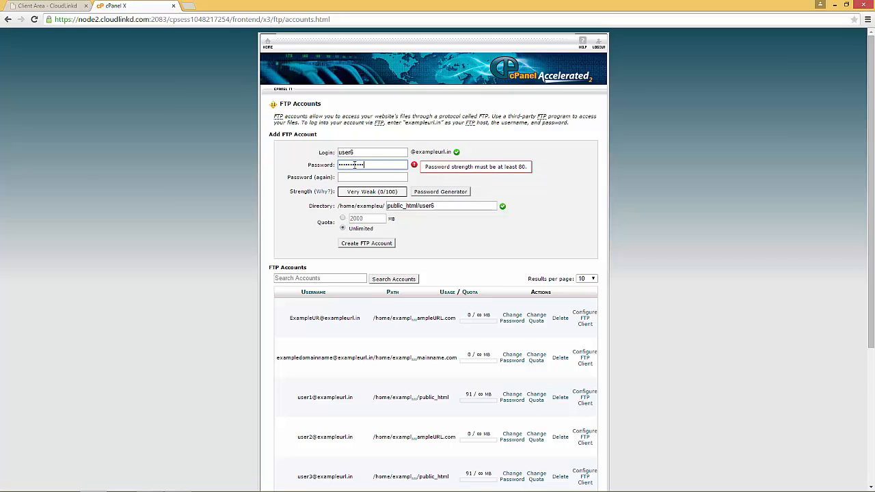
{"action": "key", "text": "Tab"}
{"action": "type", "text": "•••••"}
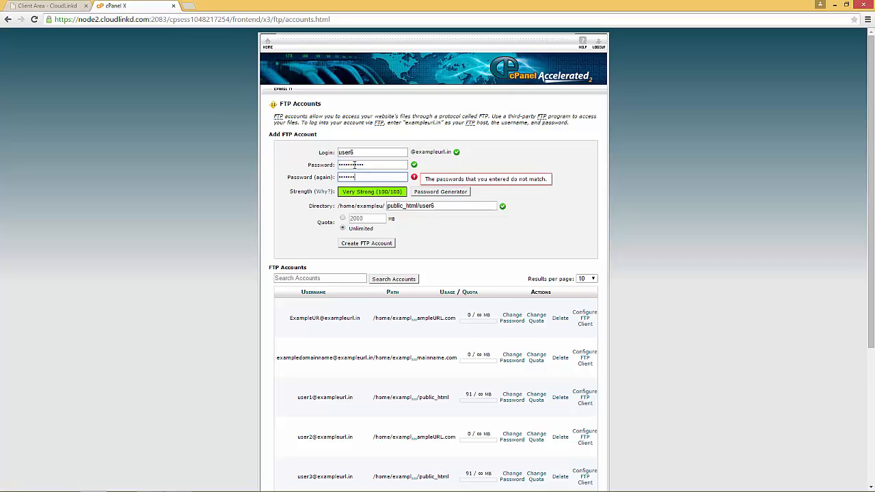
{"action": "type", "text": "••"}
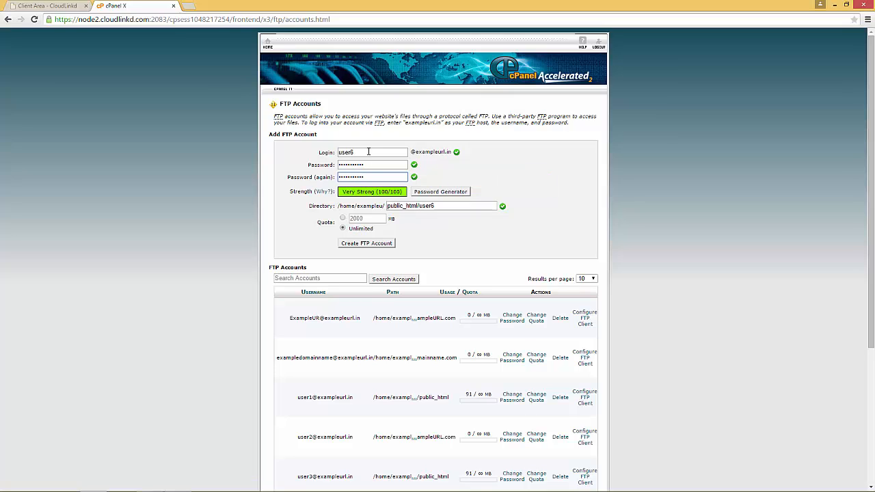
Step: Shorten the directory from public_html/user6 to public_html
{"action": "left_click_drag", "start_coordinate": [363, 153], "coordinate": [319, 154]}
{"action": "left_click", "coordinate": [359, 154]}
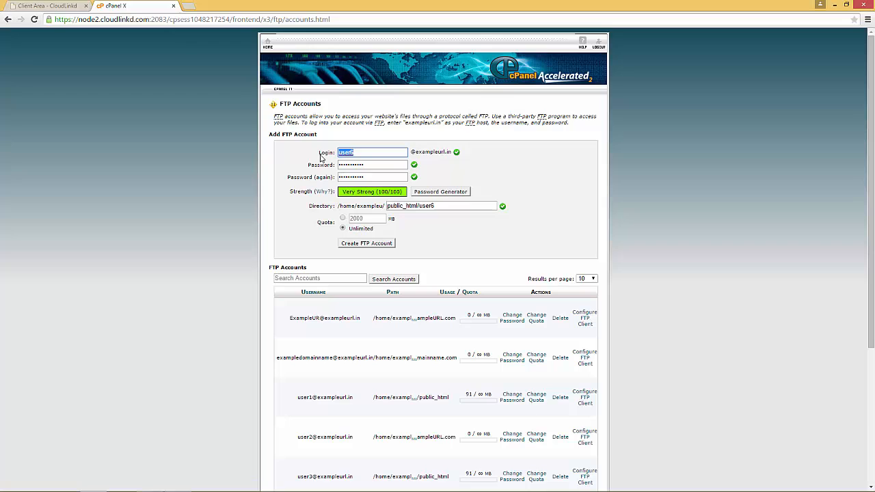
{"action": "left_click_drag", "start_coordinate": [435, 206], "coordinate": [419, 206]}
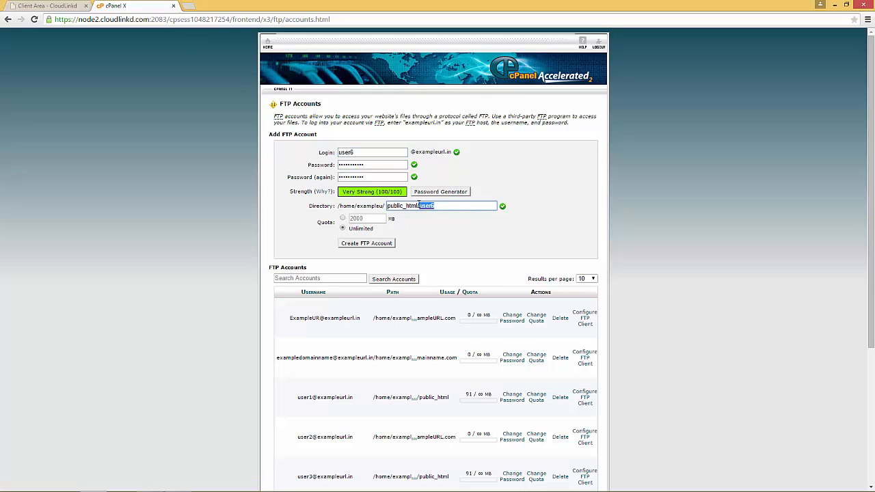
{"action": "key", "text": "BackSpace"}
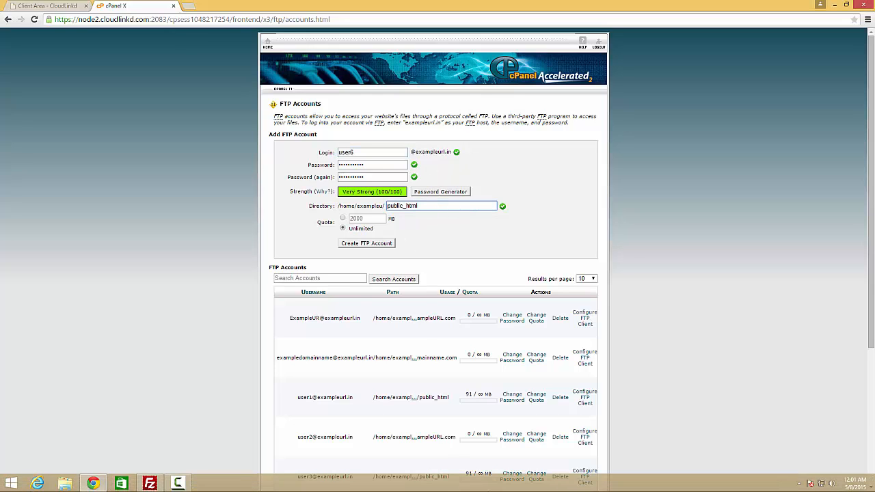
{"action": "left_click", "coordinate": [421, 219]}
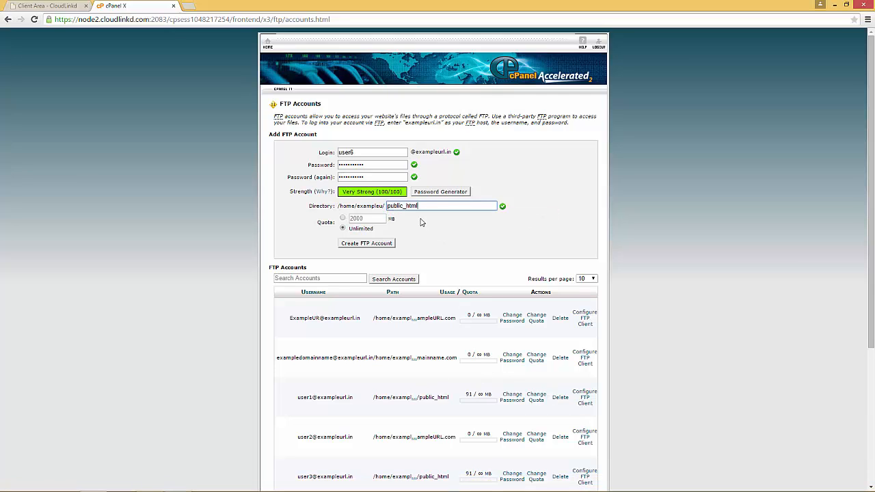
{"action": "left_click_drag", "start_coordinate": [354, 152], "coordinate": [336, 147]}
{"action": "left_click", "coordinate": [404, 247]}
Step: Set a 1000 MB quota and create the user6 FTP account
{"action": "left_click", "coordinate": [343, 218]}
{"action": "double_click", "coordinate": [366, 219]}
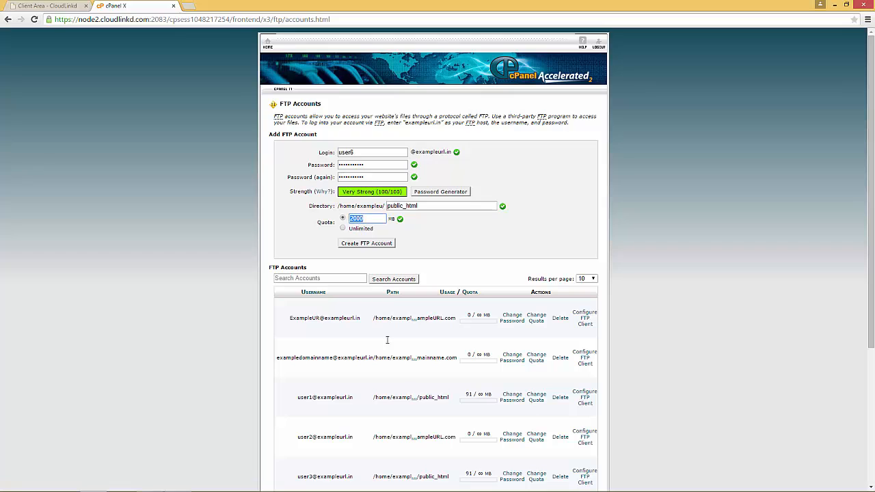
{"action": "type", "text": "1"}
{"action": "left_click", "coordinate": [472, 239]}
{"action": "left_click_drag", "start_coordinate": [318, 227], "coordinate": [333, 223]}
{"action": "left_click_drag", "start_coordinate": [363, 153], "coordinate": [335, 153]}
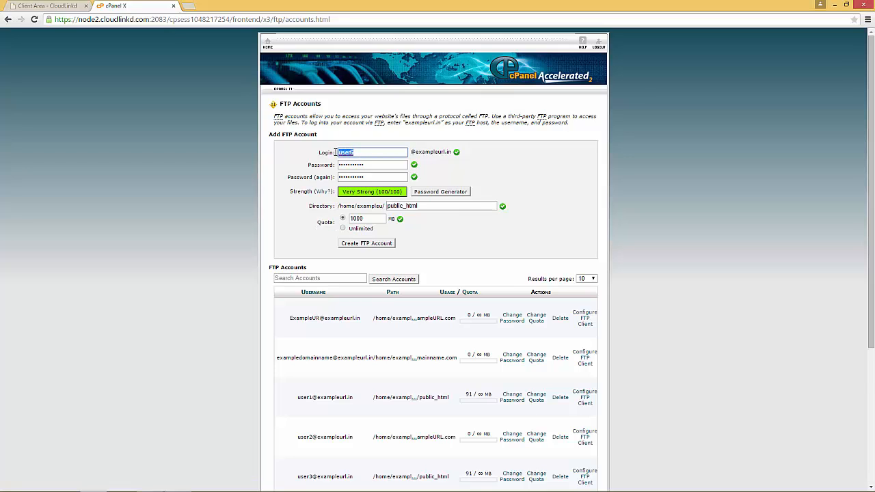
{"action": "left_click", "coordinate": [375, 245]}
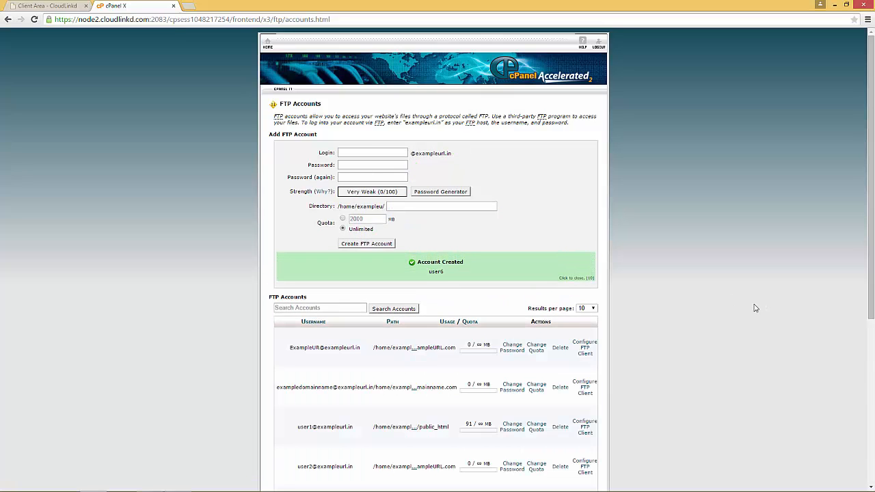
Step: Change user1's quota from unlimited to 500 MB
{"action": "scroll", "coordinate": [537, 342], "scroll_direction": "down", "scroll_amount": 2}
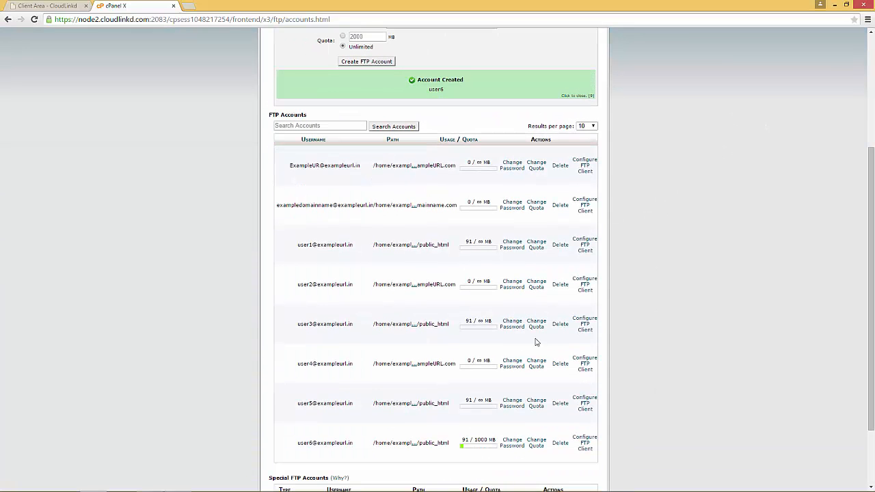
{"action": "left_click_drag", "start_coordinate": [298, 245], "coordinate": [355, 249]}
{"action": "left_click", "coordinate": [297, 251]}
{"action": "left_click_drag", "start_coordinate": [298, 245], "coordinate": [349, 243]}
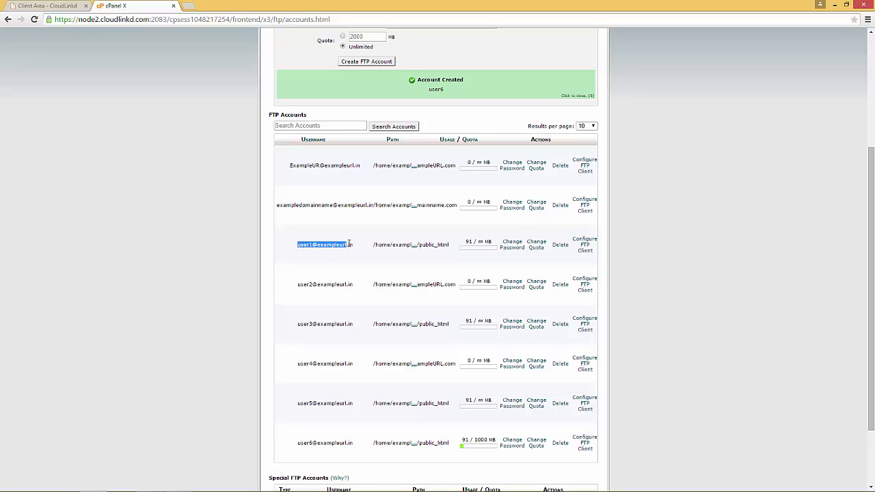
{"action": "left_click", "coordinate": [536, 248]}
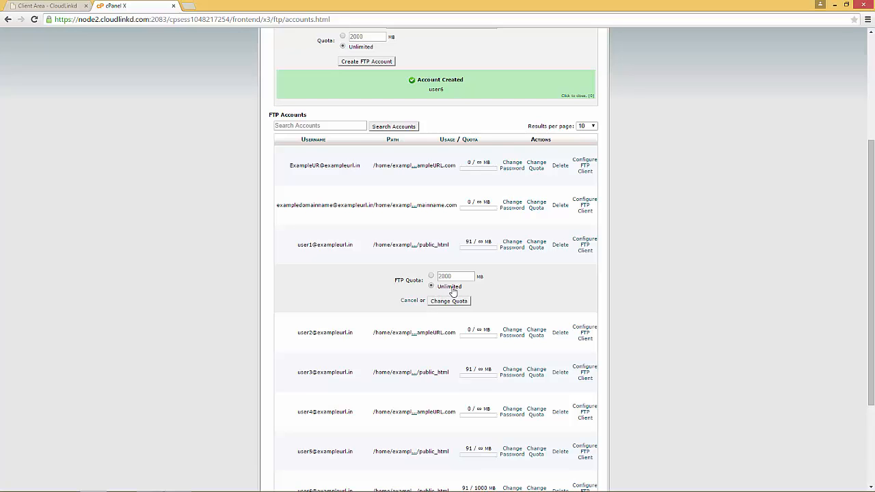
{"action": "left_click", "coordinate": [431, 247]}
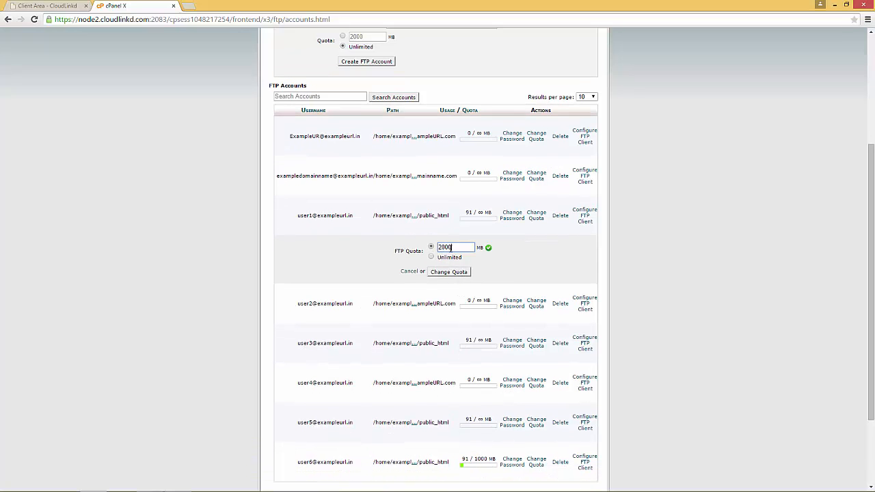
{"action": "type", "text": "500"}
{"action": "left_click", "coordinate": [454, 273]}
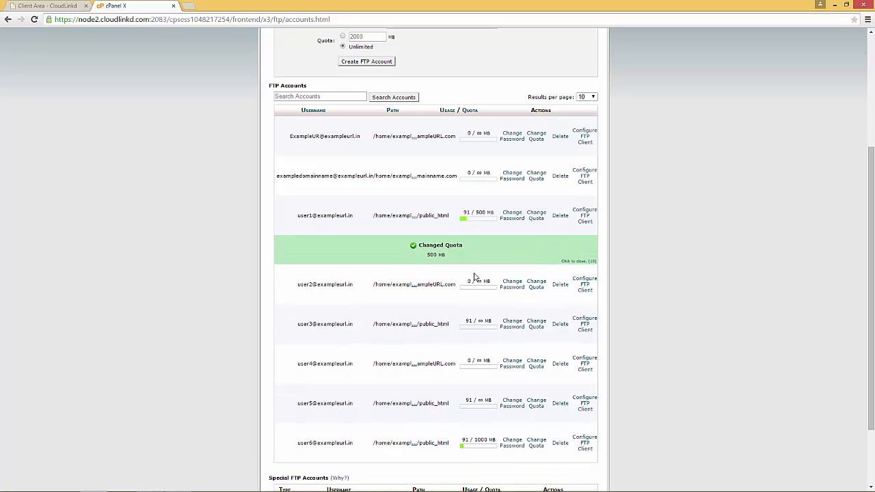
Step: Dismiss the quota-changed notice and check user1 now shows the 500 MB limit
{"action": "left_click_drag", "start_coordinate": [301, 216], "coordinate": [313, 216]}
{"action": "left_click", "coordinate": [465, 214]}
{"action": "left_click", "coordinate": [485, 212]}
{"action": "left_click_drag", "start_coordinate": [297, 216], "coordinate": [317, 215]}
{"action": "left_click", "coordinate": [492, 234]}
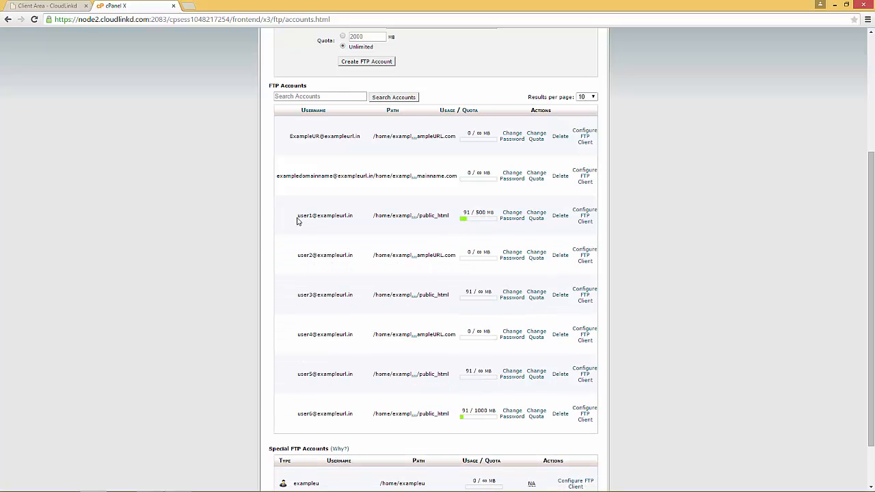
{"action": "left_click_drag", "start_coordinate": [296, 218], "coordinate": [355, 219]}
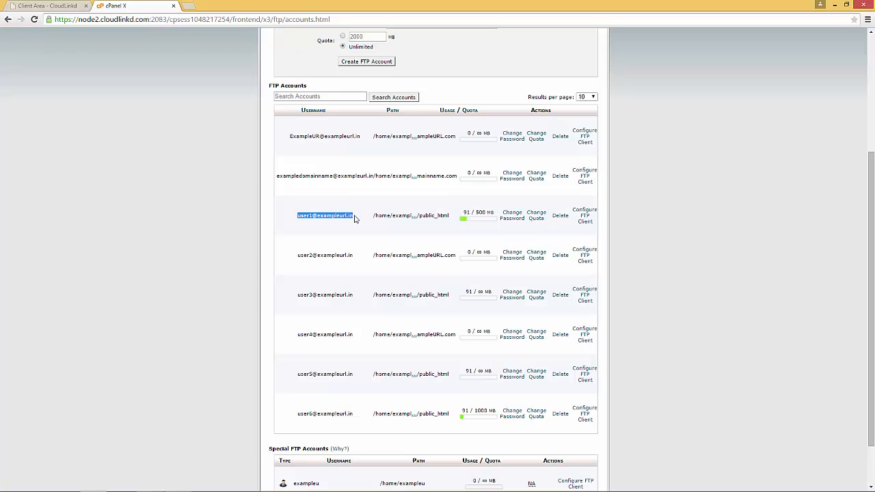
{"action": "left_click", "coordinate": [487, 227]}
{"action": "left_click_drag", "start_coordinate": [466, 214], "coordinate": [495, 218]}
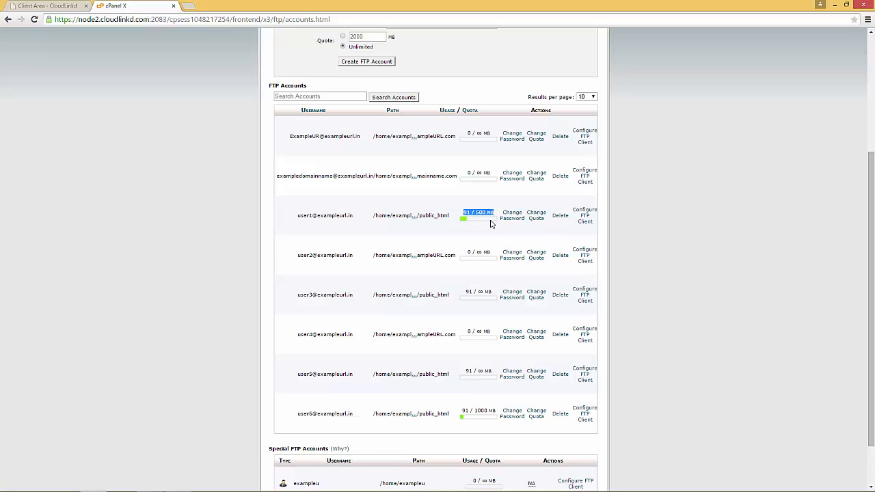
{"action": "left_click", "coordinate": [492, 218]}
{"action": "left_click_drag", "start_coordinate": [298, 215], "coordinate": [354, 214]}
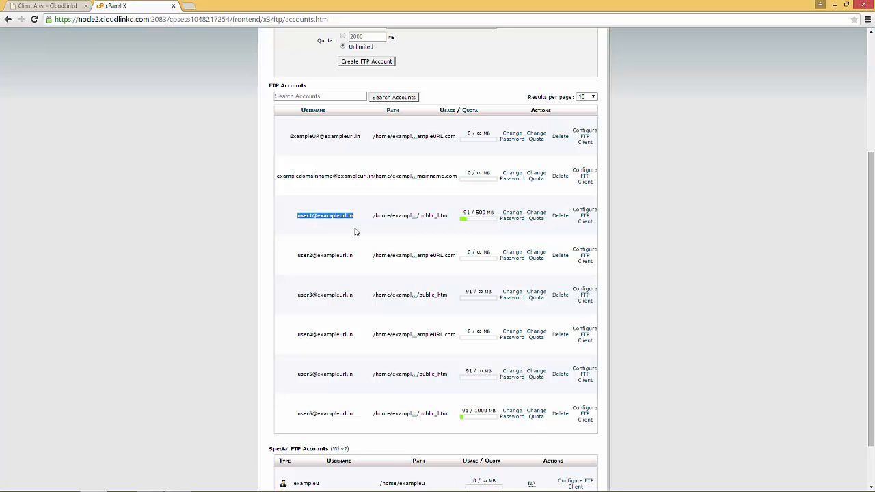
{"action": "left_click", "coordinate": [471, 213]}
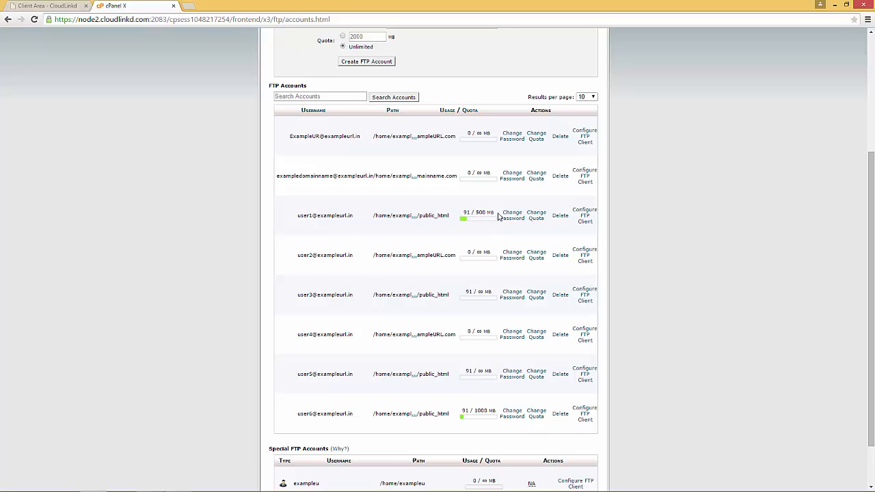
{"action": "left_click_drag", "start_coordinate": [499, 216], "coordinate": [474, 214]}
{"action": "left_click_drag", "start_coordinate": [298, 214], "coordinate": [362, 214]}
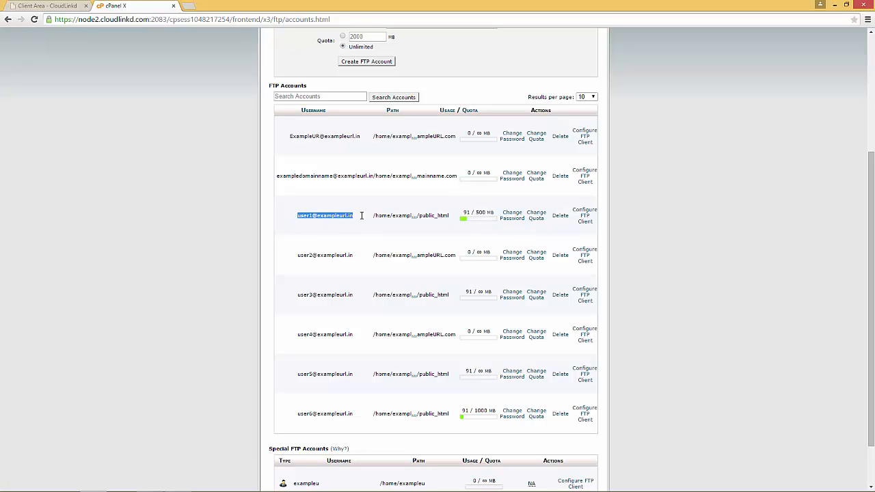
{"action": "left_click", "coordinate": [623, 233]}
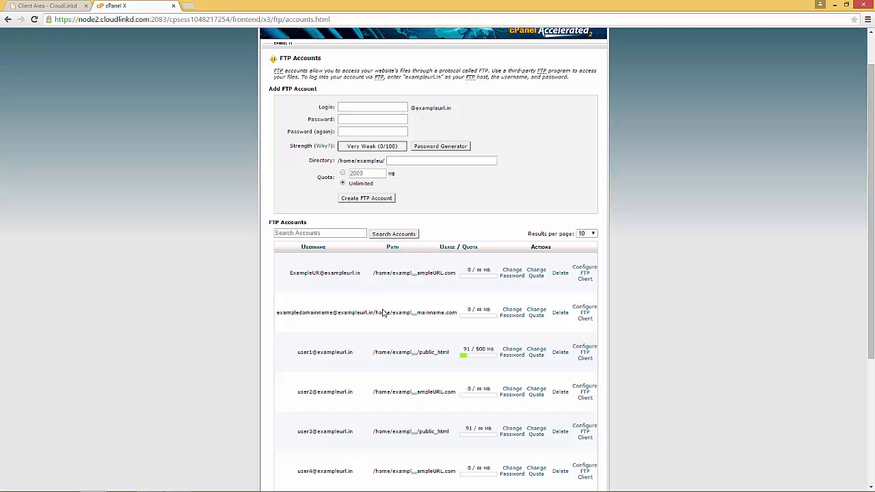
{"action": "scroll", "coordinate": [385, 313], "scroll_direction": "up", "scroll_amount": 2}
{"action": "left_click_drag", "start_coordinate": [316, 177], "coordinate": [335, 178]}
{"action": "left_click", "coordinate": [538, 207]}
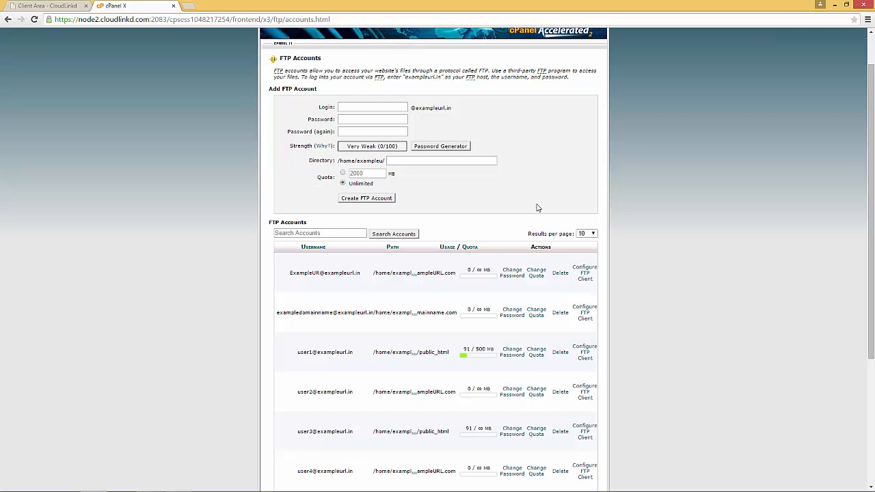